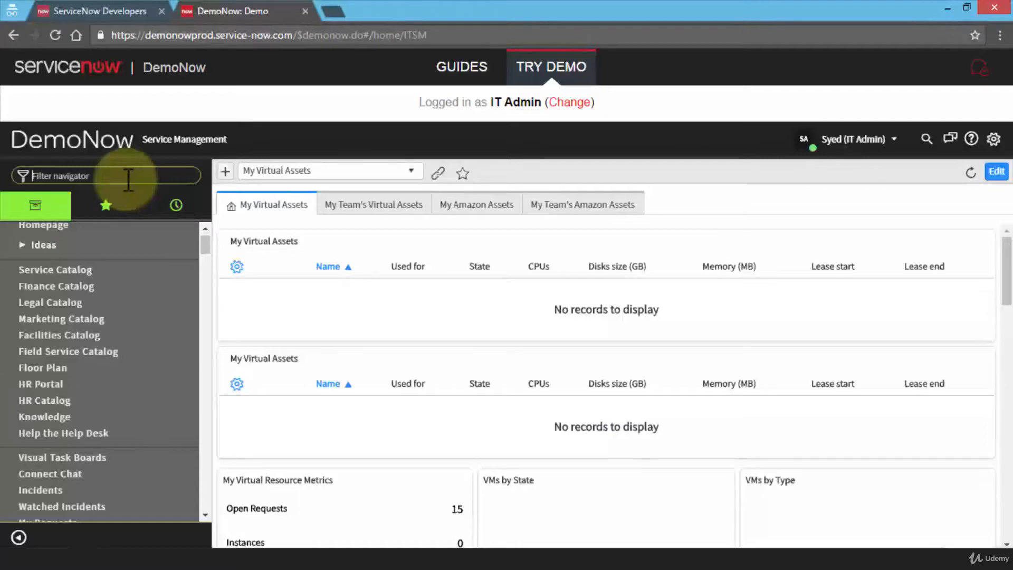
# Step: Filter the navigator for import and open Load Data under System Import Sets
pyautogui.write('import')
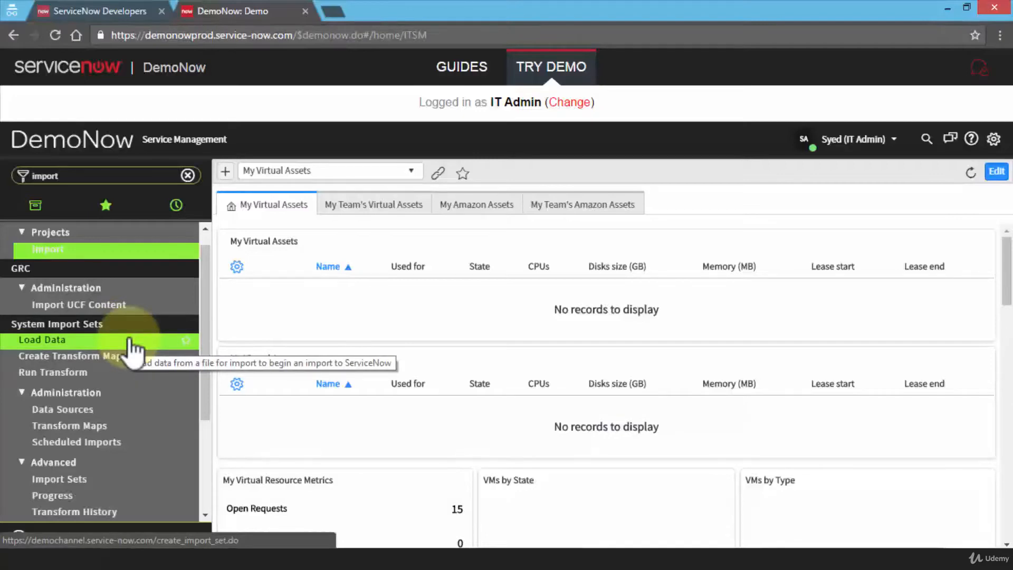
pyautogui.scroll(-2, 130, 389)
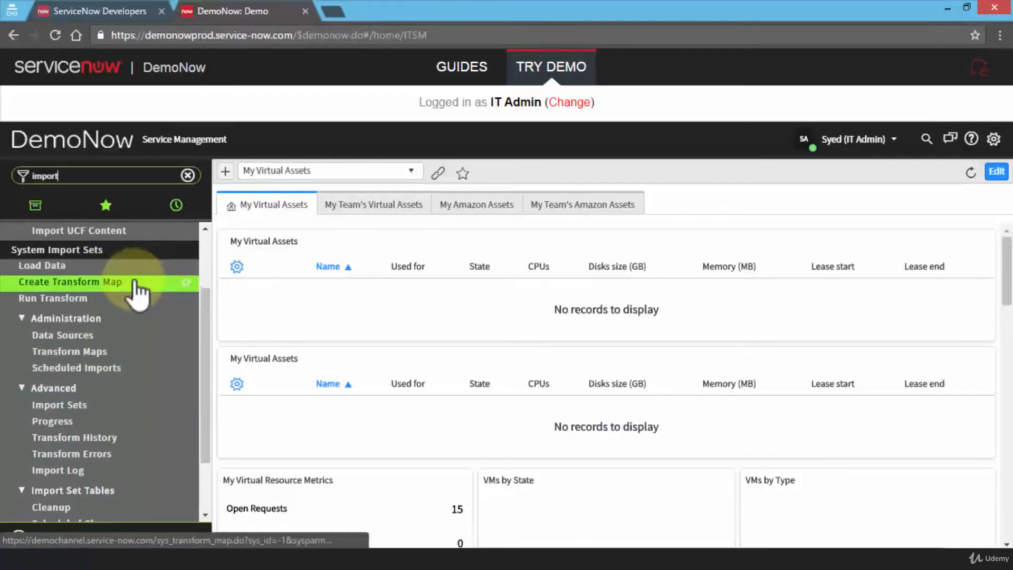
pyautogui.scroll(2, 136, 289)
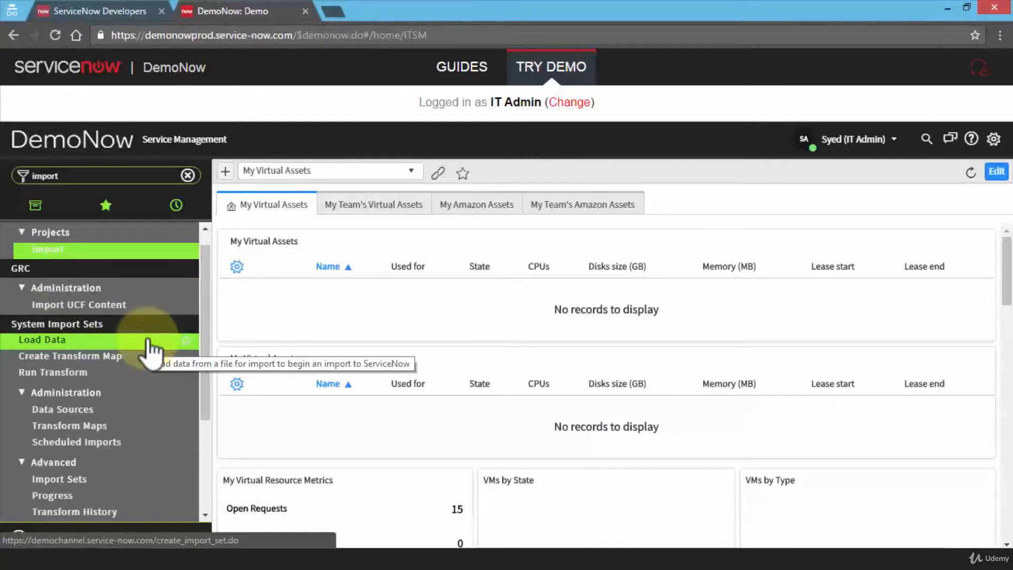
pyautogui.click(99, 340)
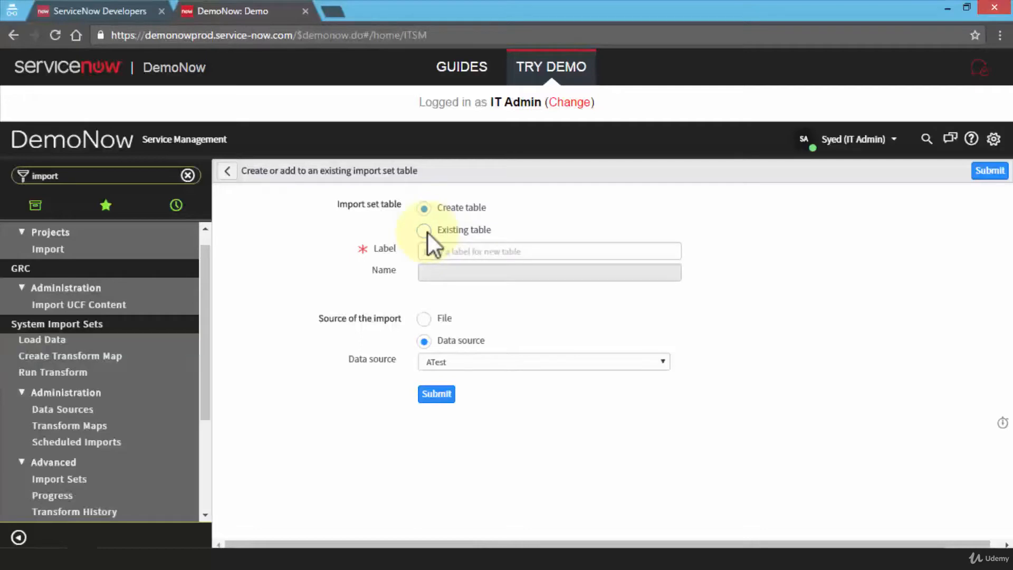
pyautogui.click(424, 230)
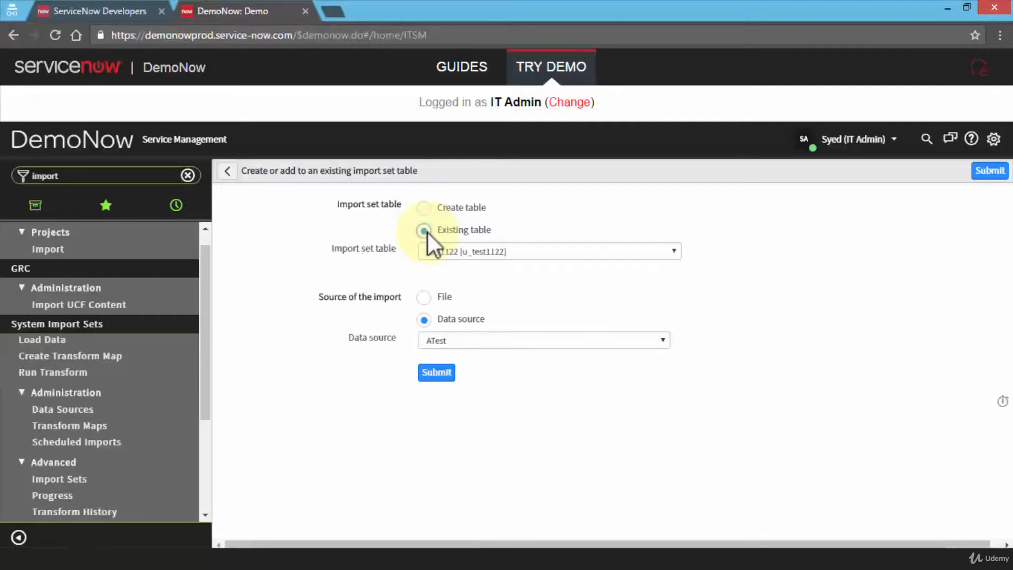
pyautogui.click(673, 254)
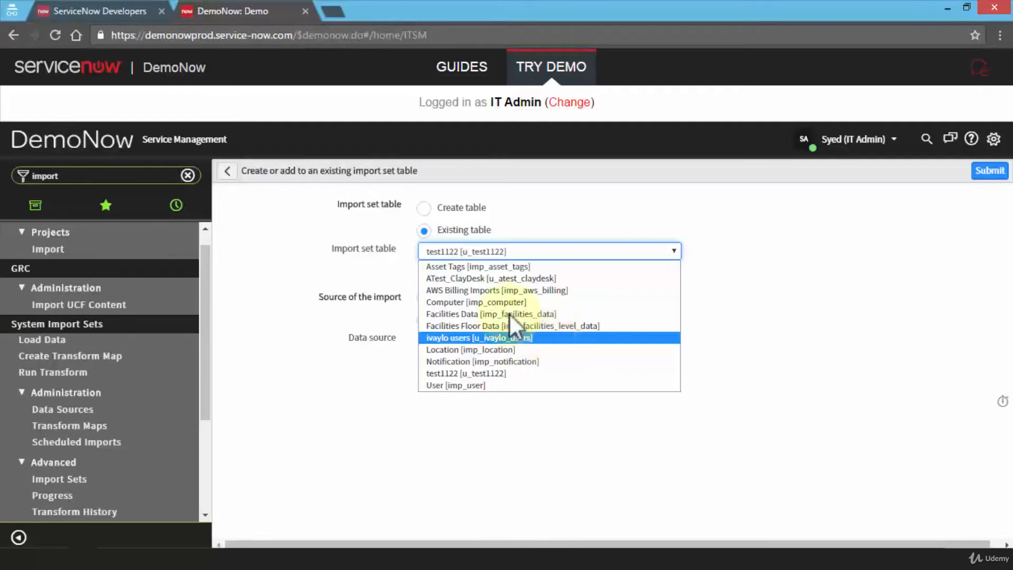
pyautogui.click(423, 209)
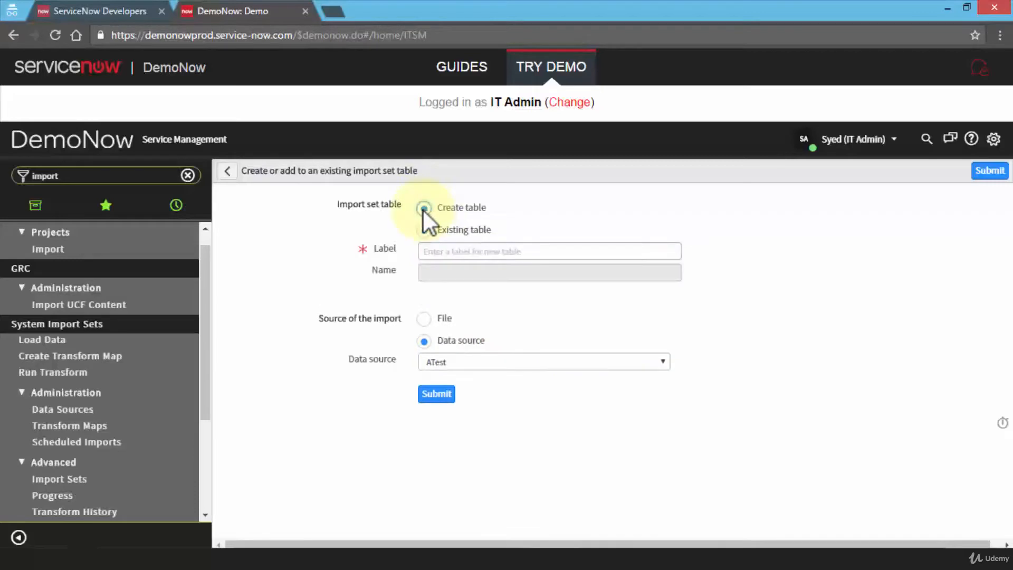
# Step: Label the new import set table A_MyTable
pyautogui.click(441, 249)
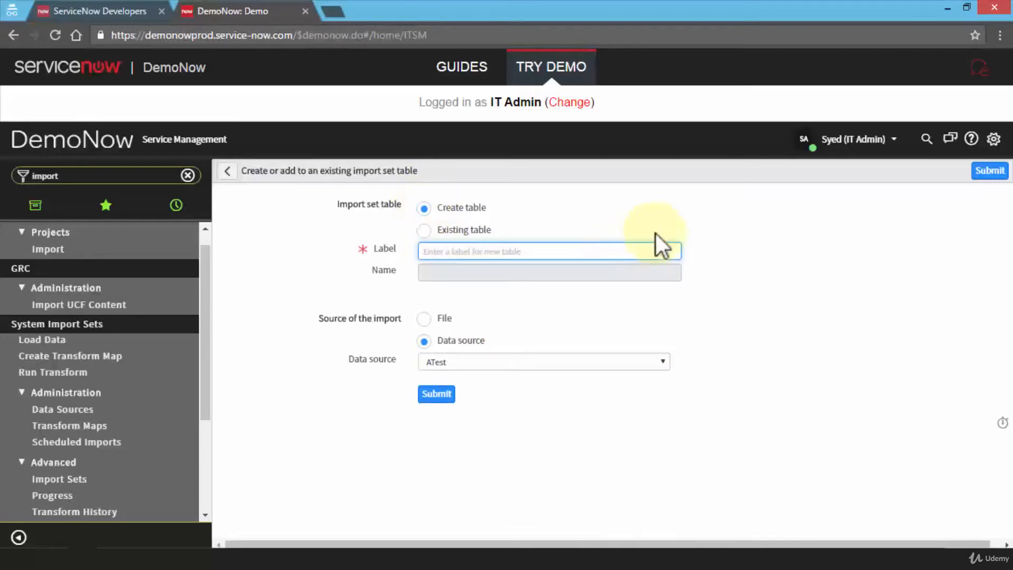
pyautogui.write('A_')
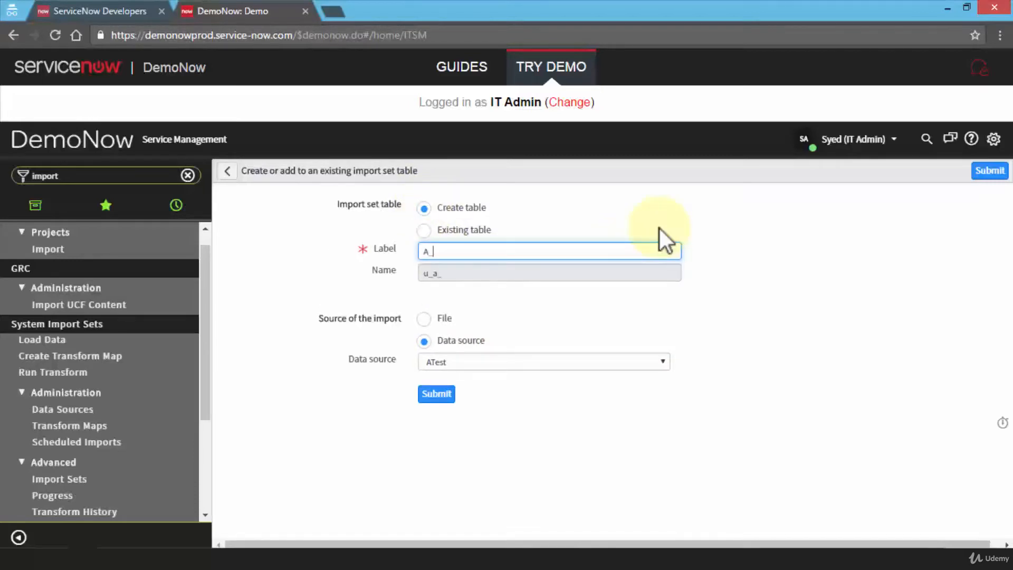
pyautogui.write('MyTable')
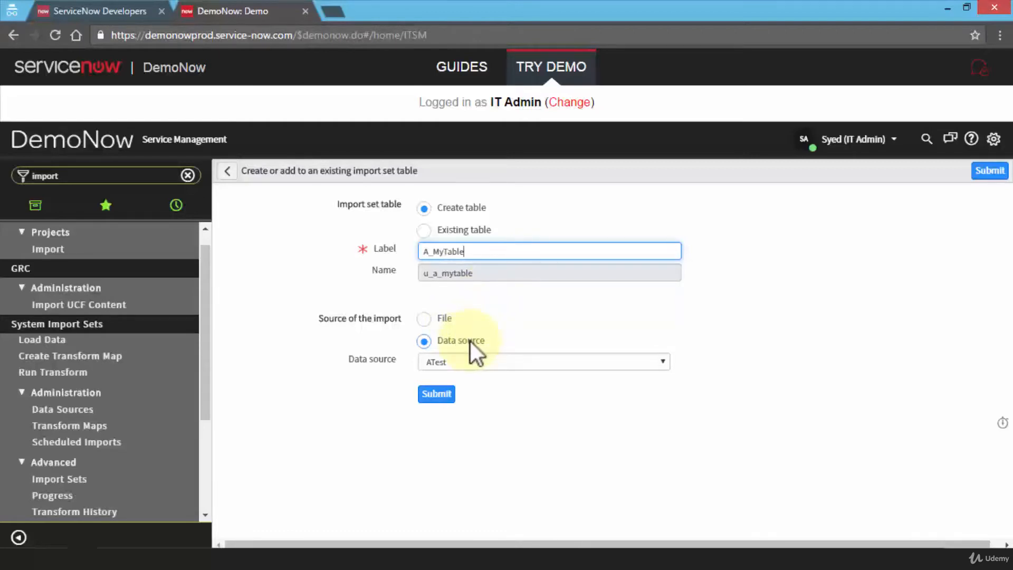
# Step: Set the source of the import to a file, choose transpose.xlsx from the Data Files folder and submit the import
pyautogui.click(665, 362)
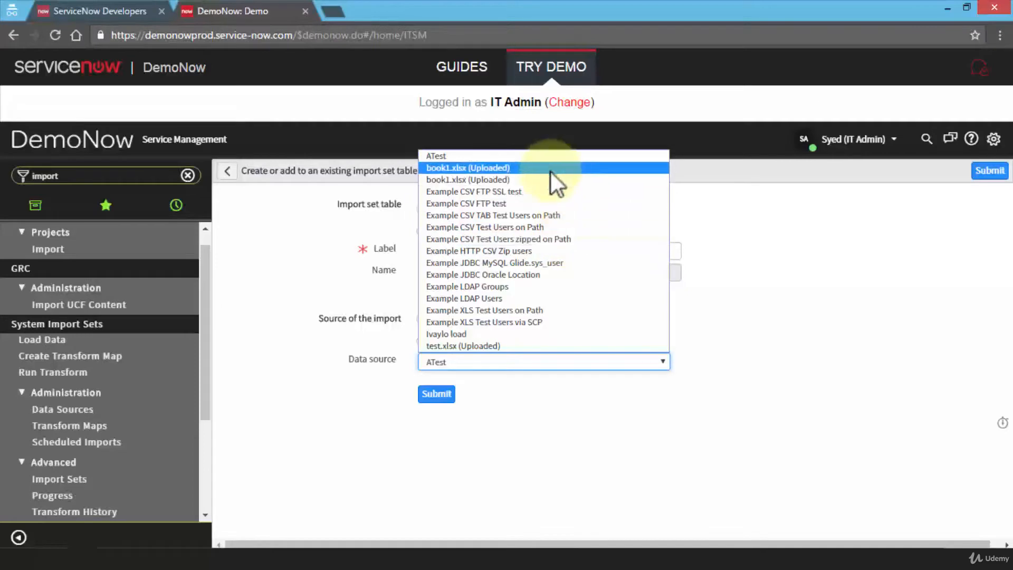
pyautogui.click(509, 389)
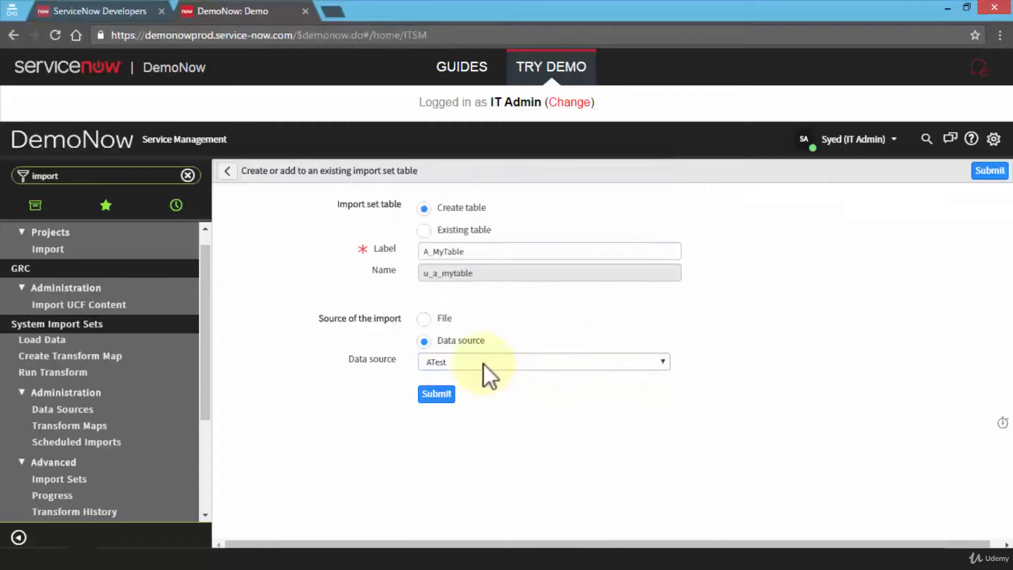
pyautogui.click(424, 318)
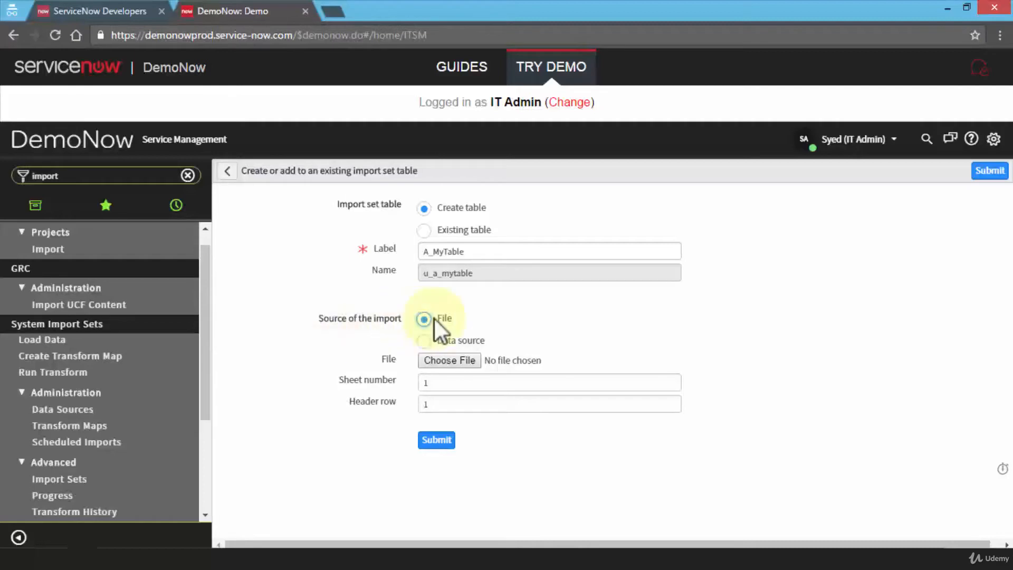
pyautogui.click(459, 362)
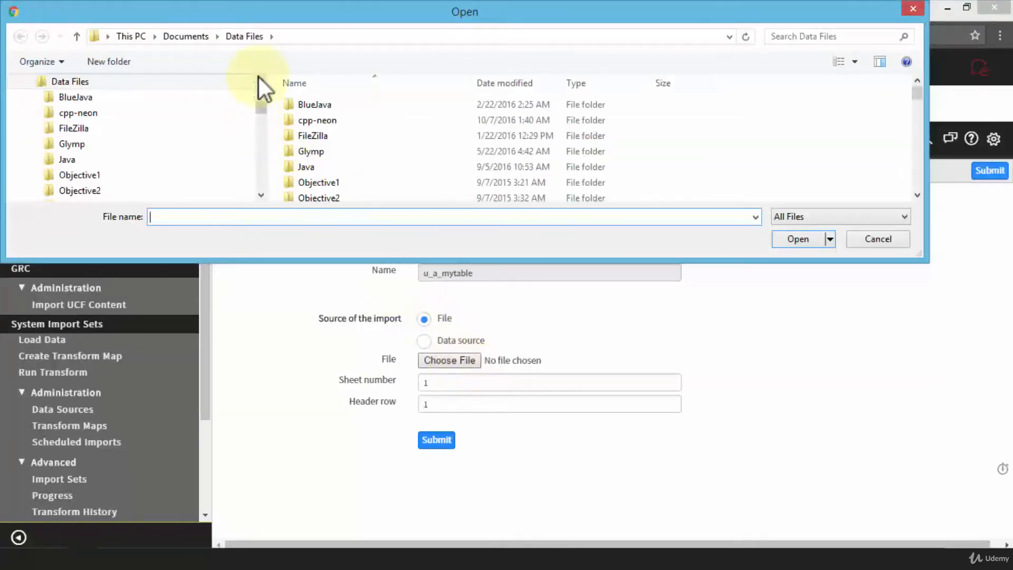
pyautogui.moveTo(917, 96); pyautogui.dragTo(921, 188)
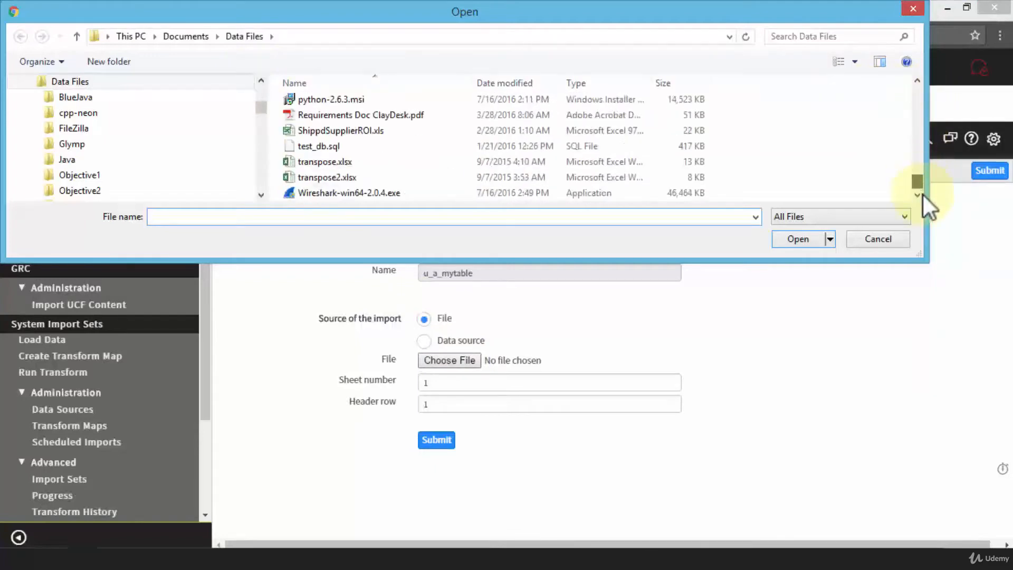
pyautogui.click(328, 162)
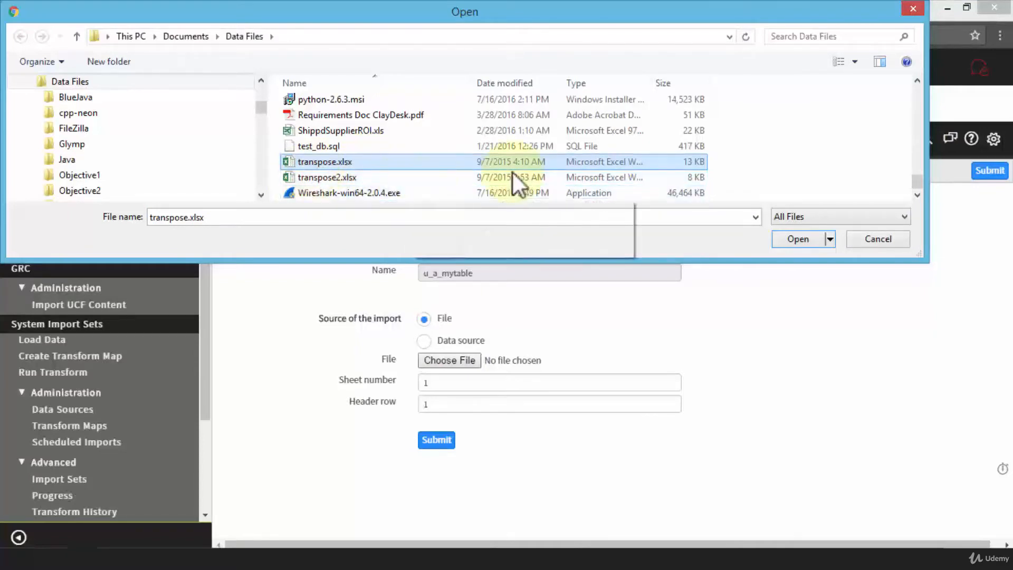
pyautogui.click(798, 244)
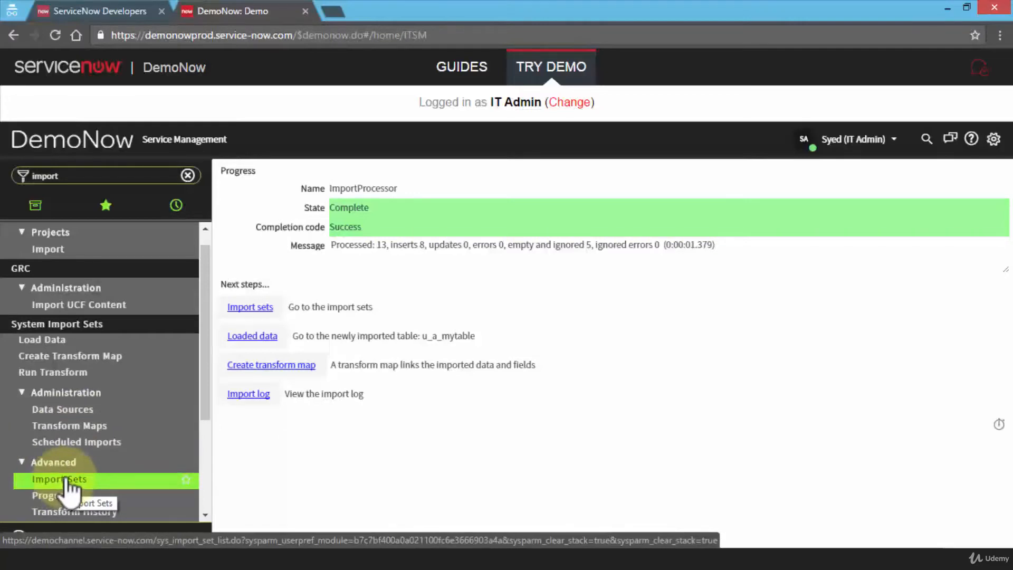
# Step: View the loaded data of the newly imported table and refresh its list
pyautogui.scroll(-3, 66, 464)
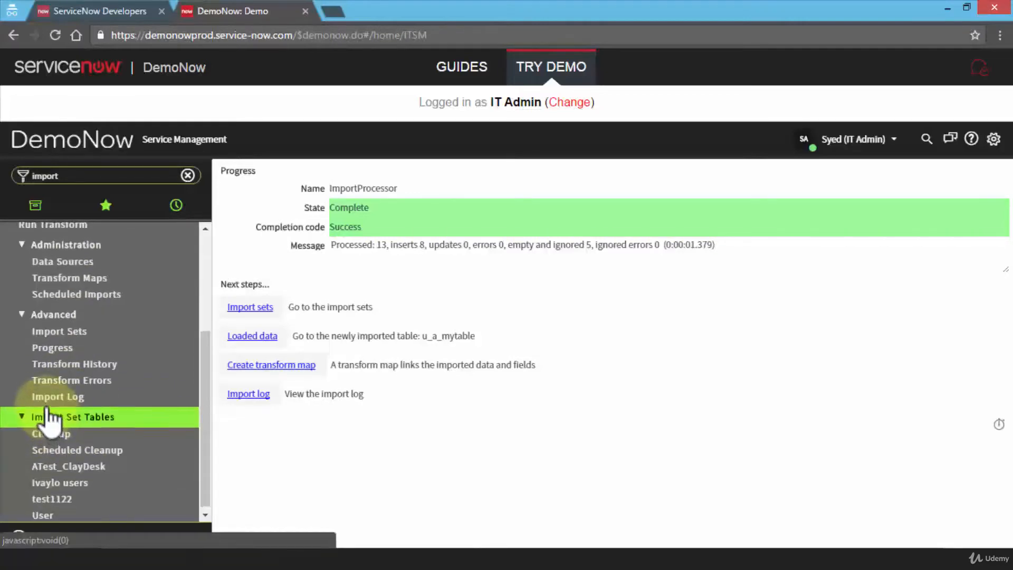
pyautogui.scroll(2, 52, 419)
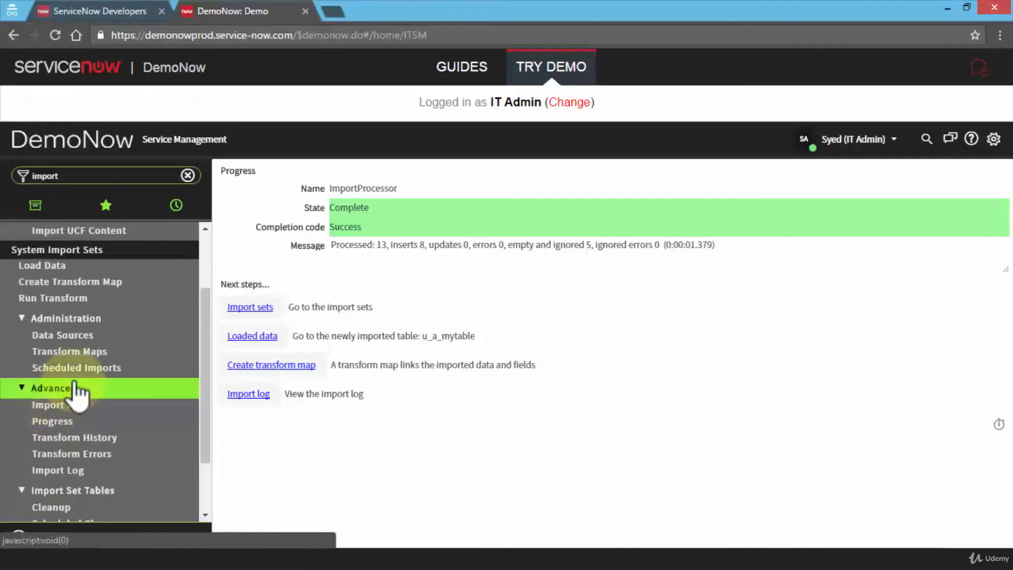
pyautogui.click(251, 336)
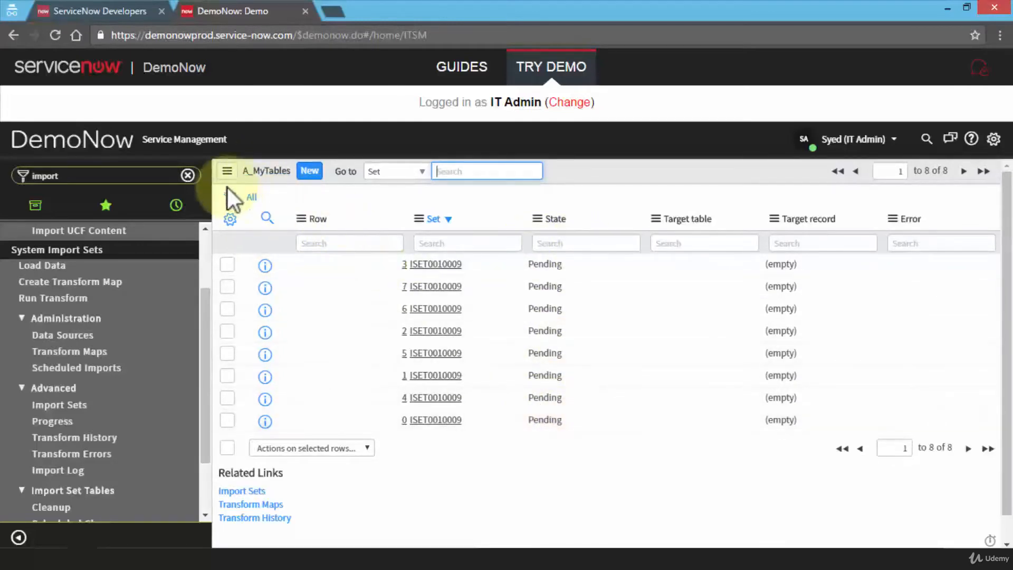
pyautogui.click(227, 171)
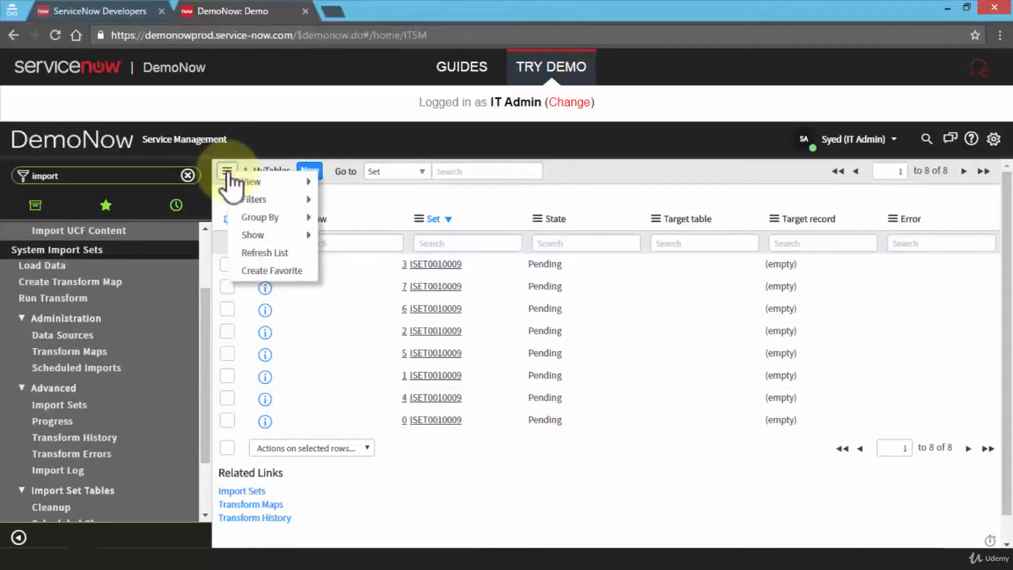
pyautogui.click(284, 251)
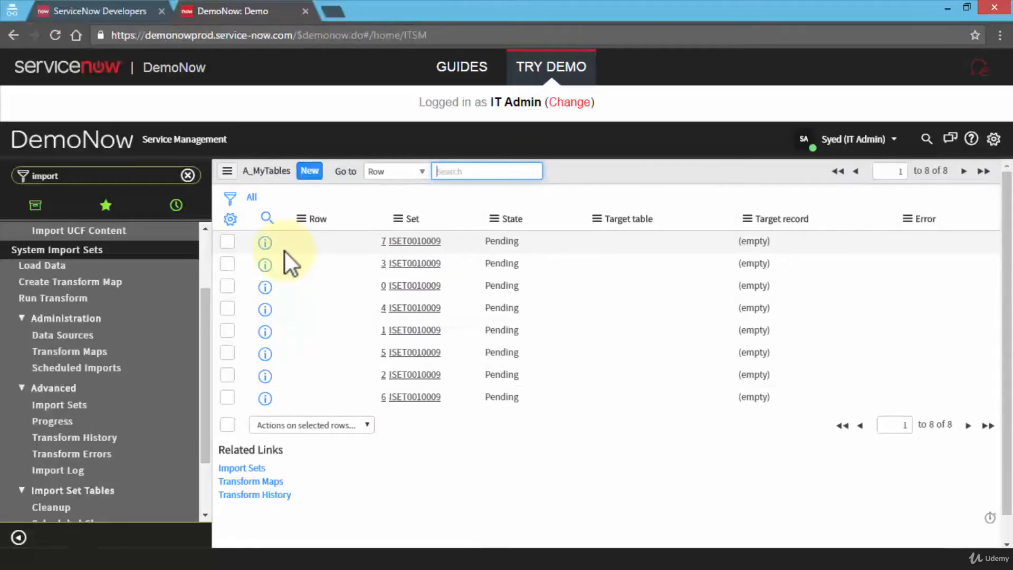
# Step: Start a new data source record named A_MyDataSource and set its format to Excel (.xlsx/.xls)
pyautogui.click(70, 338)
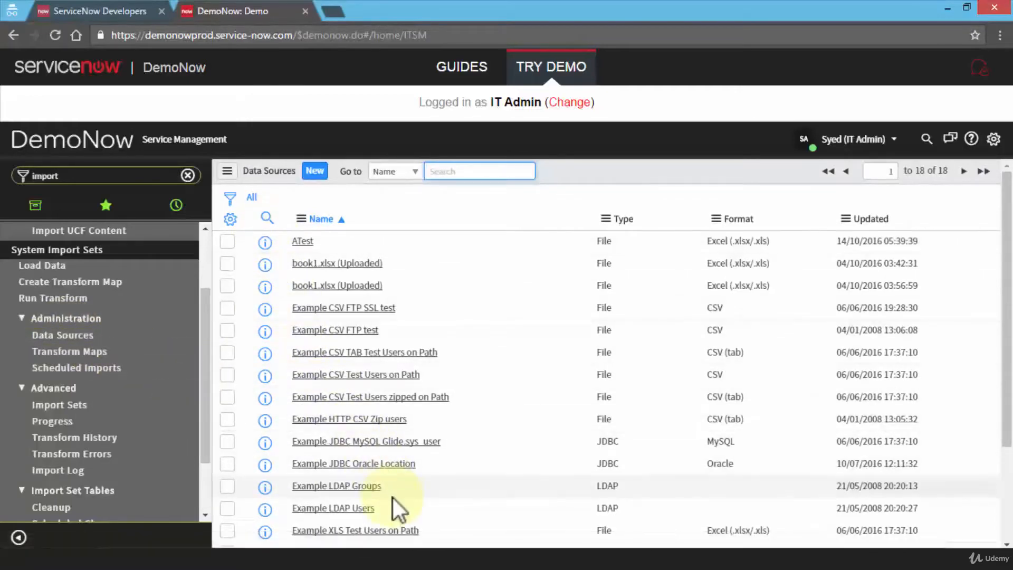
pyautogui.click(315, 176)
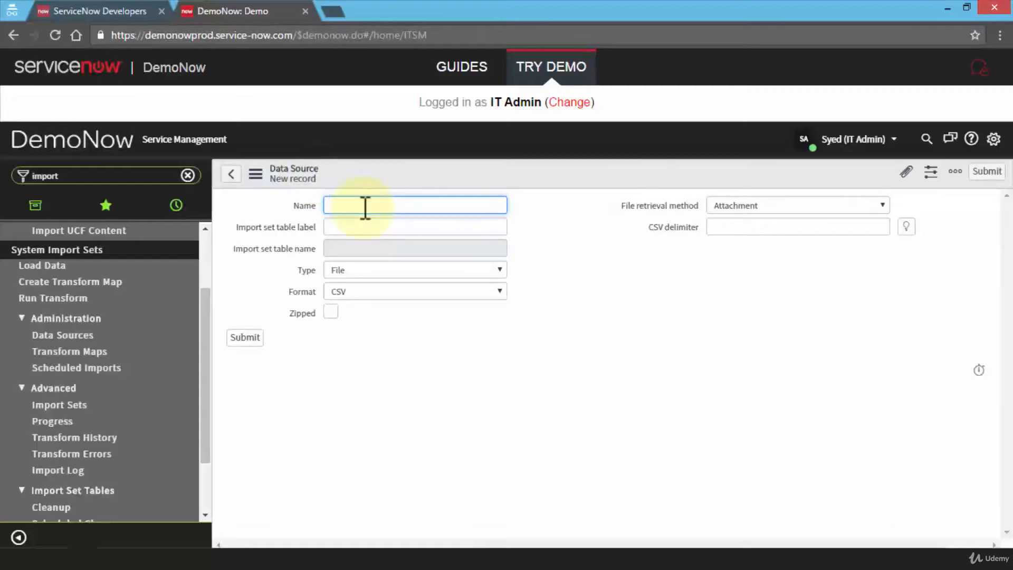
pyautogui.write('A_MyDataSource')
pyautogui.click(378, 224)
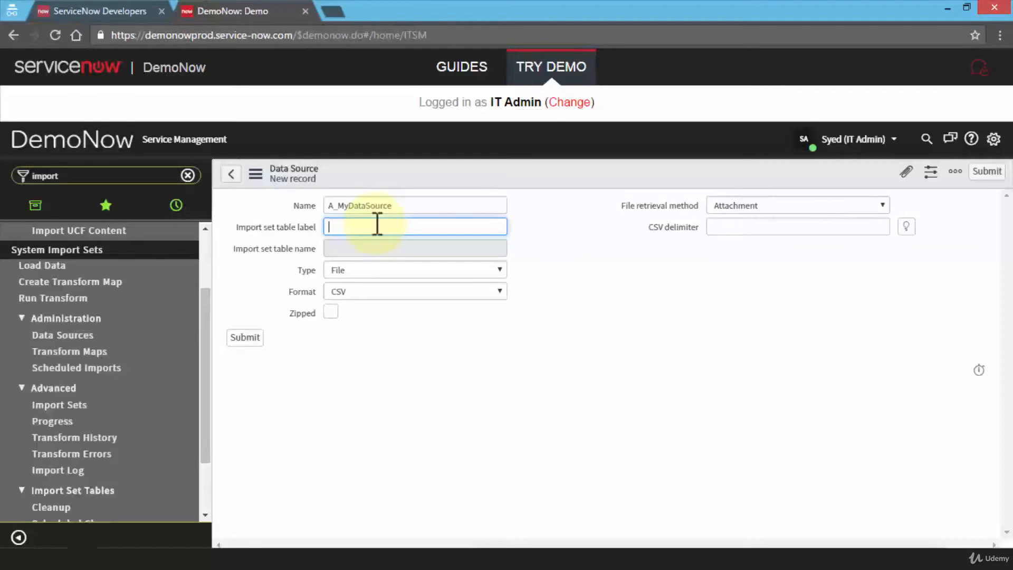
pyautogui.click(428, 293)
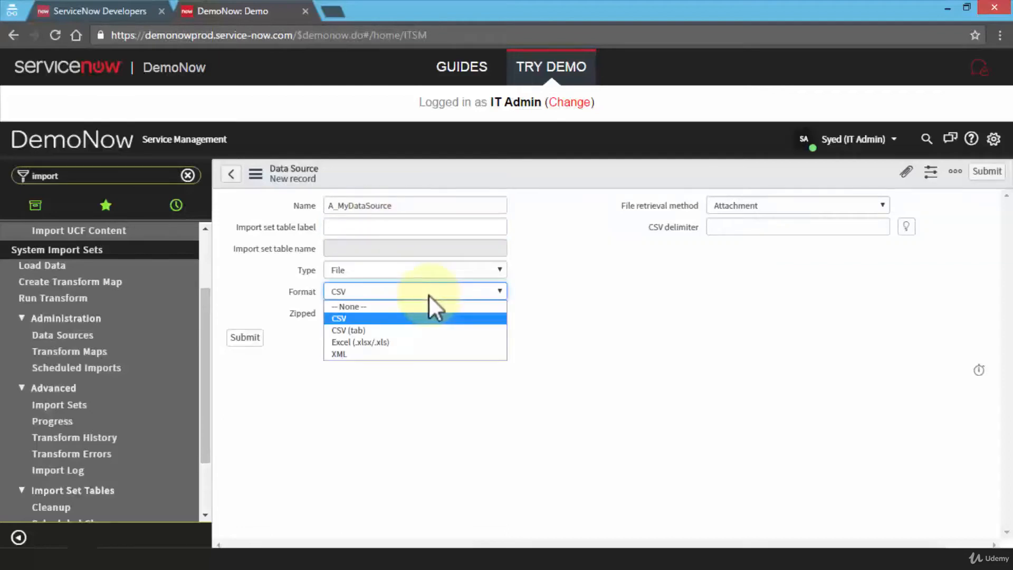
pyautogui.click(419, 340)
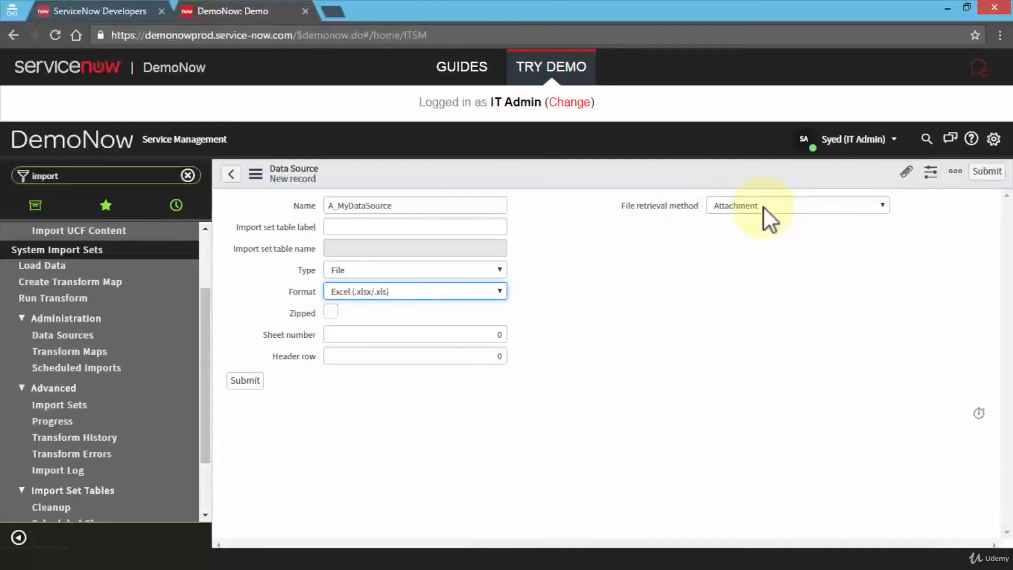
# Step: Attach transpose.xlsx from the Data Files folder to the new data source record and submit the record
pyautogui.click(907, 177)
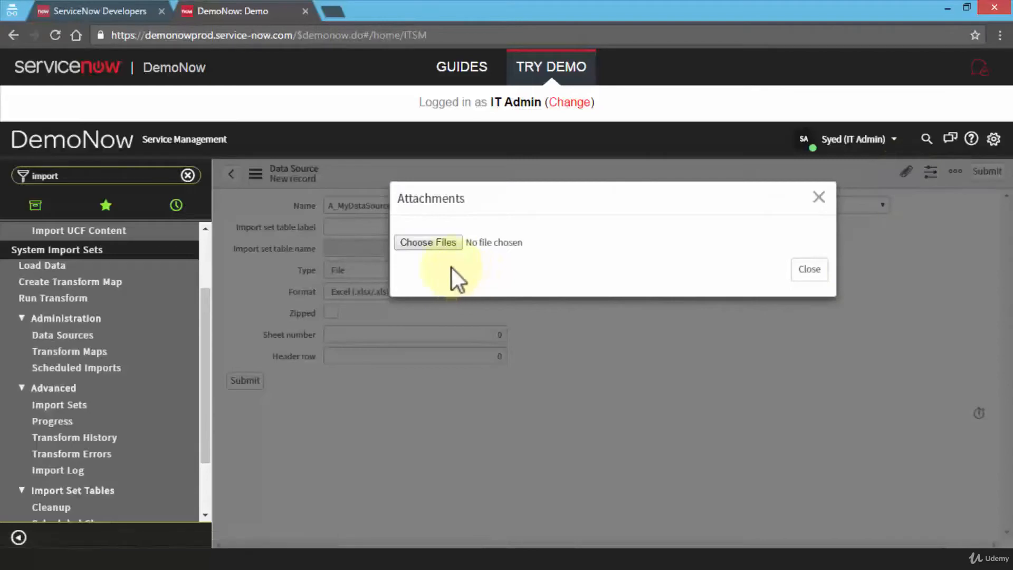
pyautogui.click(426, 247)
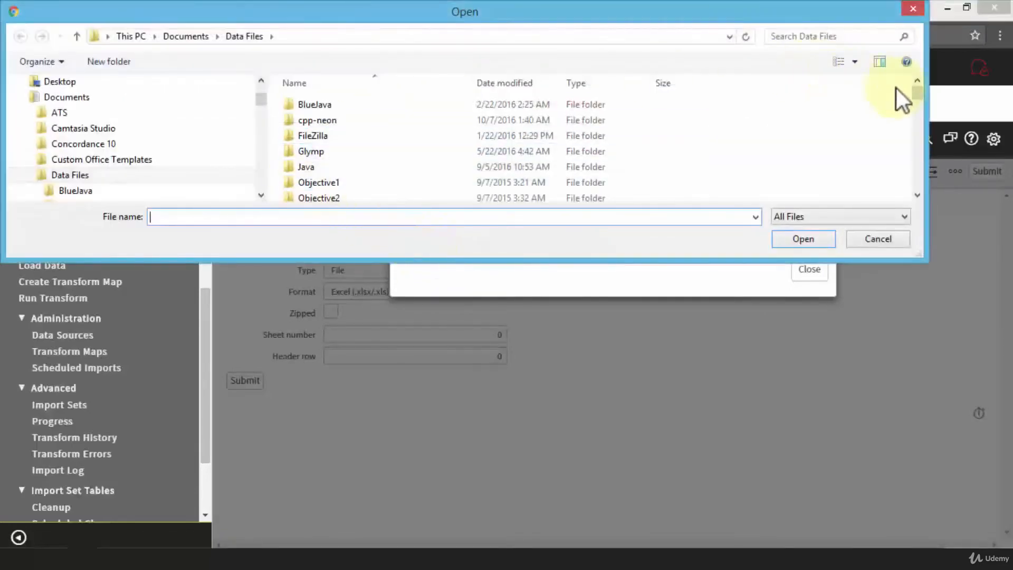
pyautogui.moveTo(918, 98); pyautogui.dragTo(921, 189)
pyautogui.click(343, 162)
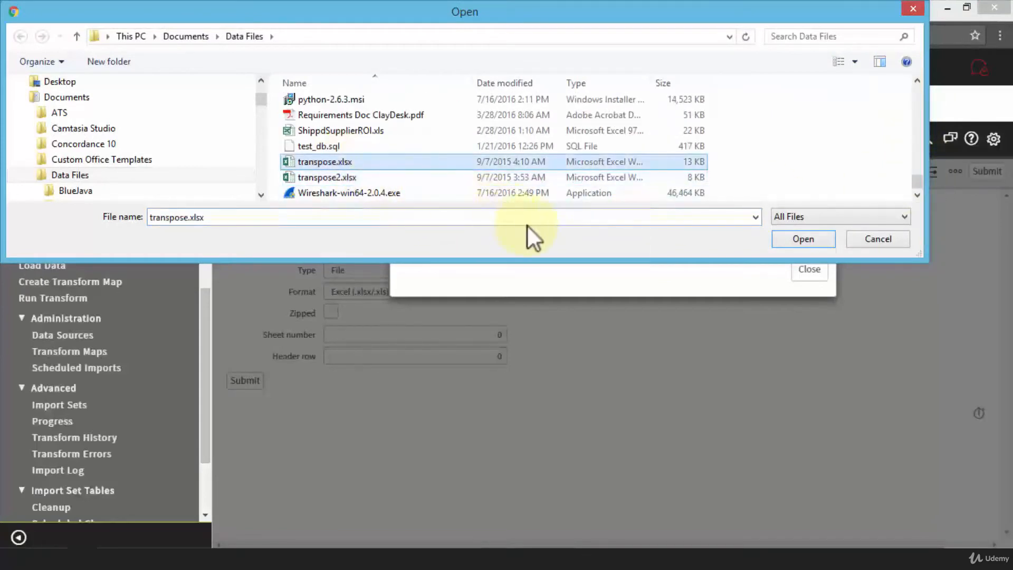
pyautogui.click(803, 242)
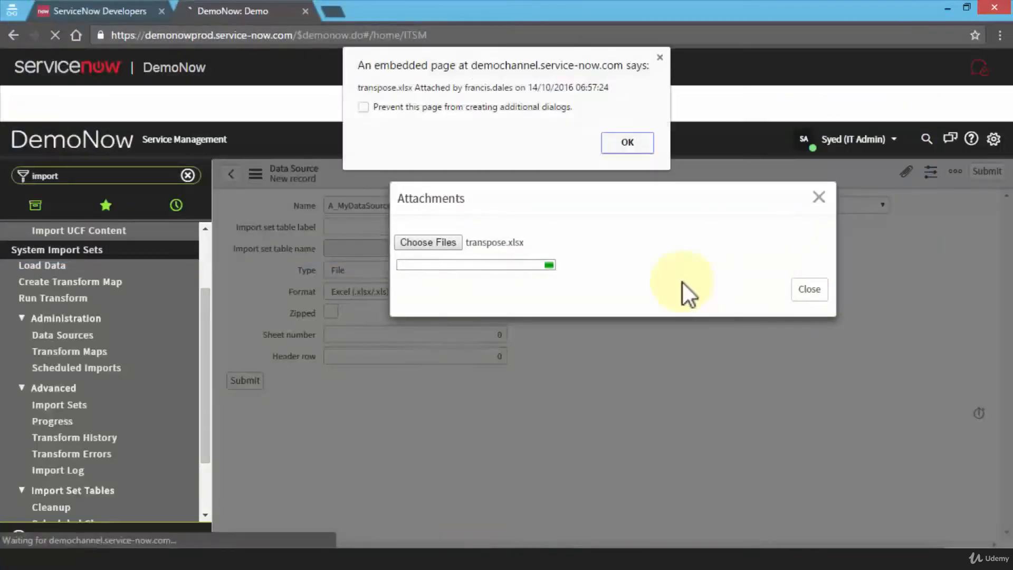
pyautogui.click(626, 143)
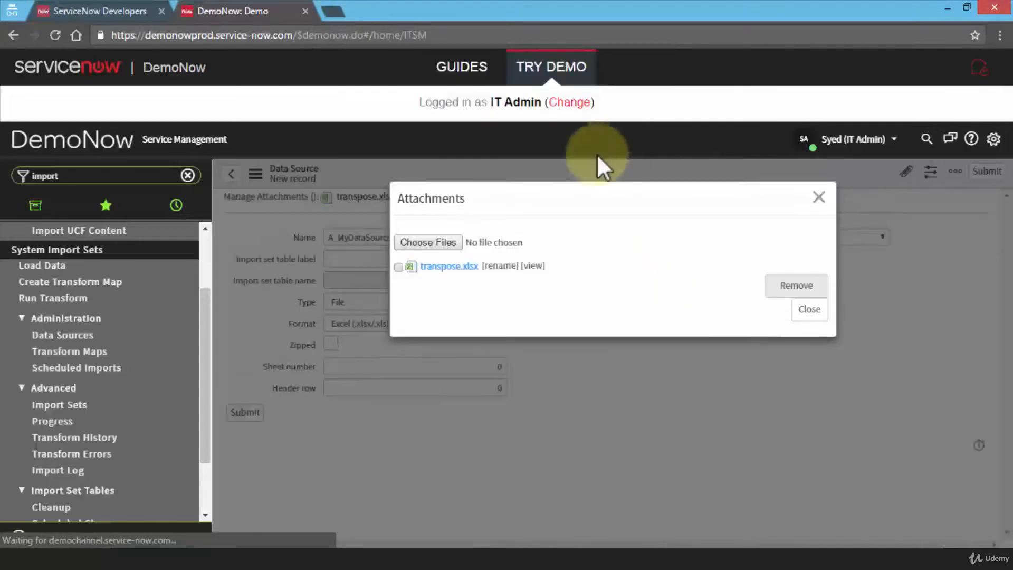
pyautogui.click(812, 311)
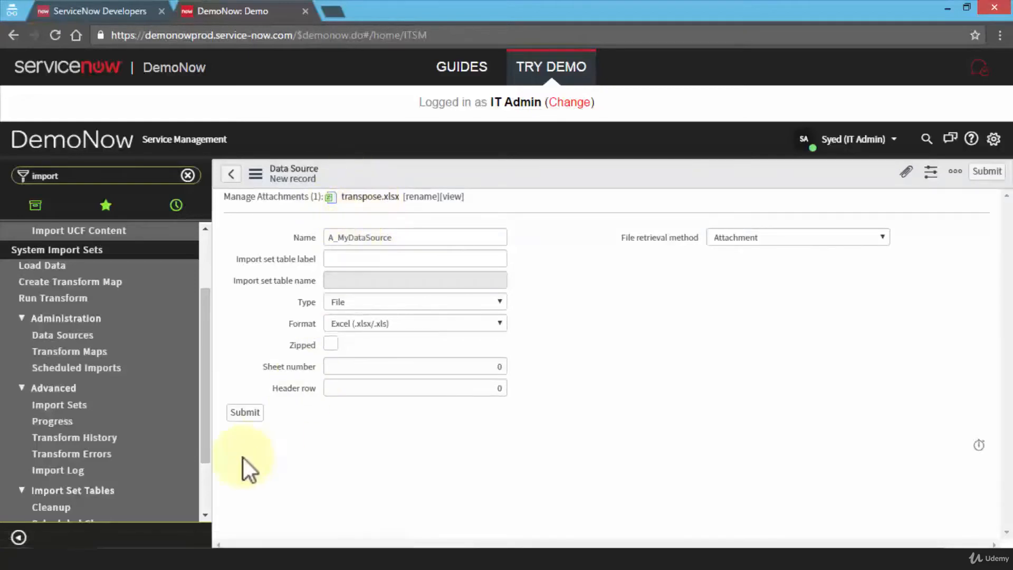
pyautogui.click(246, 412)
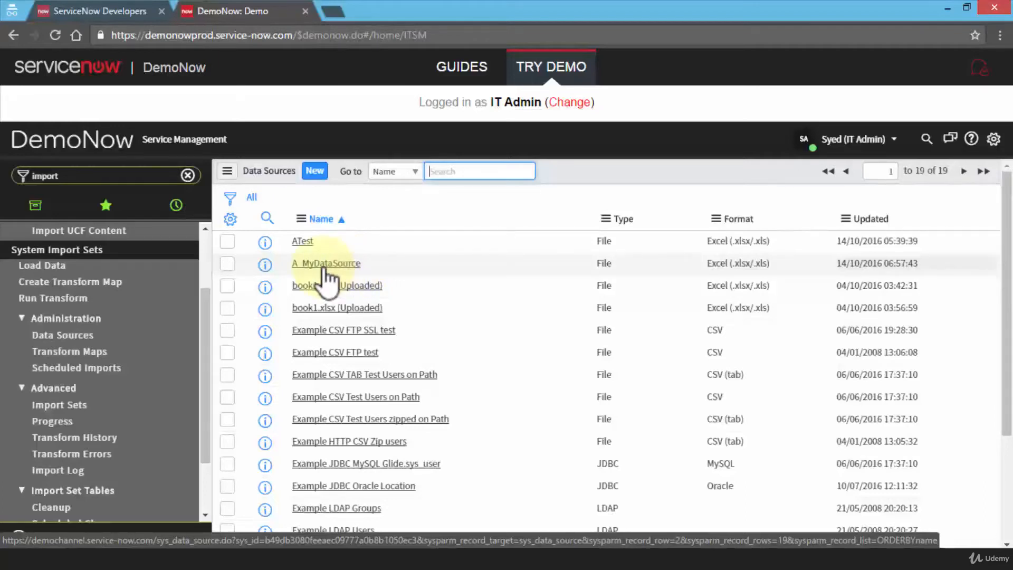
# Step: Start a data load into an existing import set table and look through the import set tables offered
pyautogui.click(67, 268)
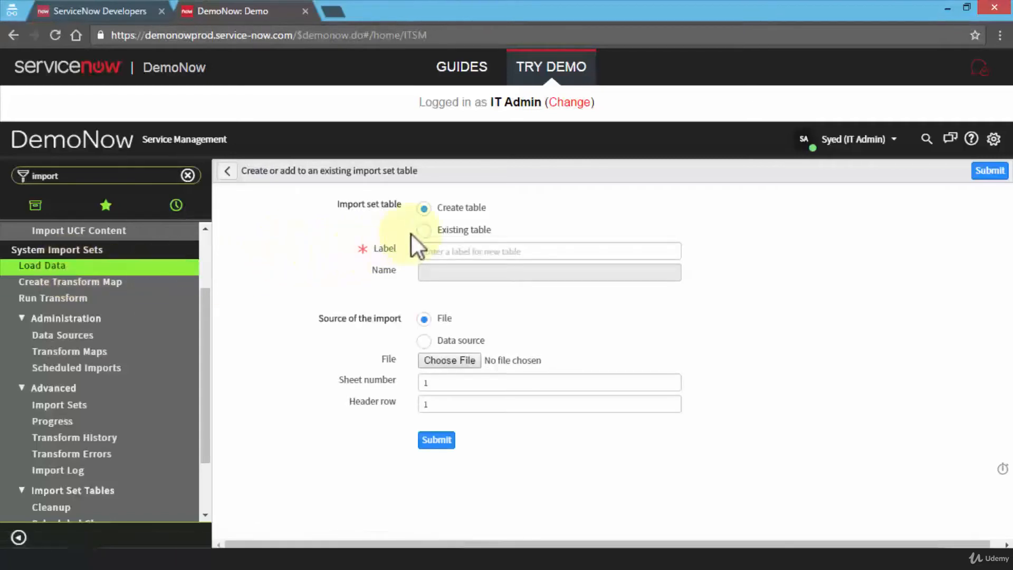
pyautogui.click(425, 232)
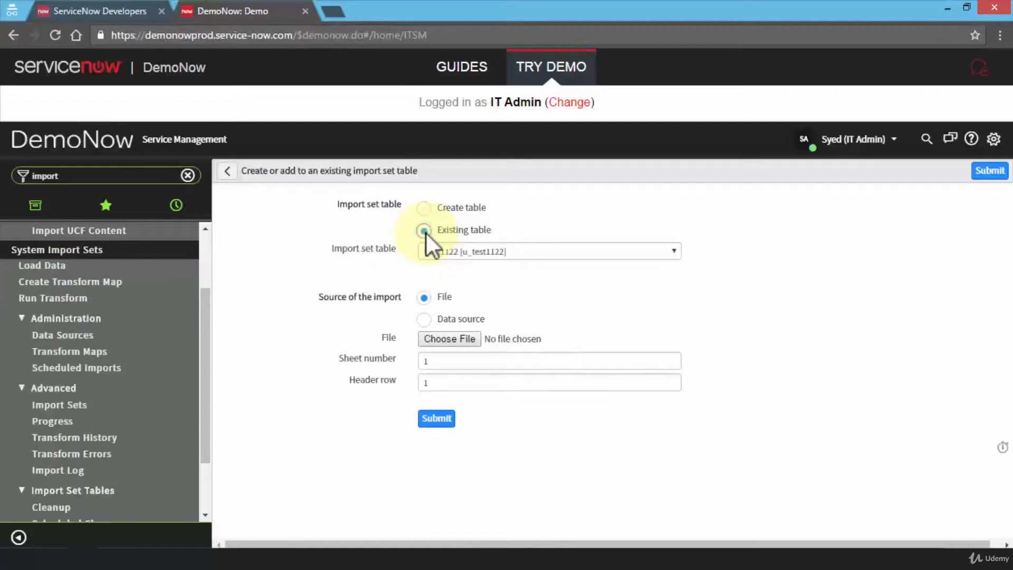
pyautogui.click(570, 250)
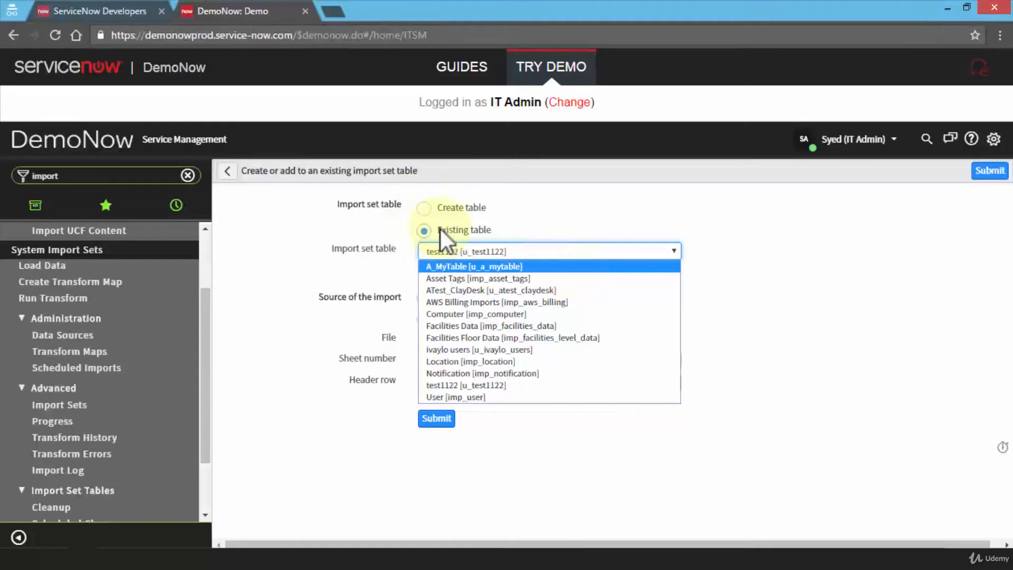
pyautogui.click(555, 199)
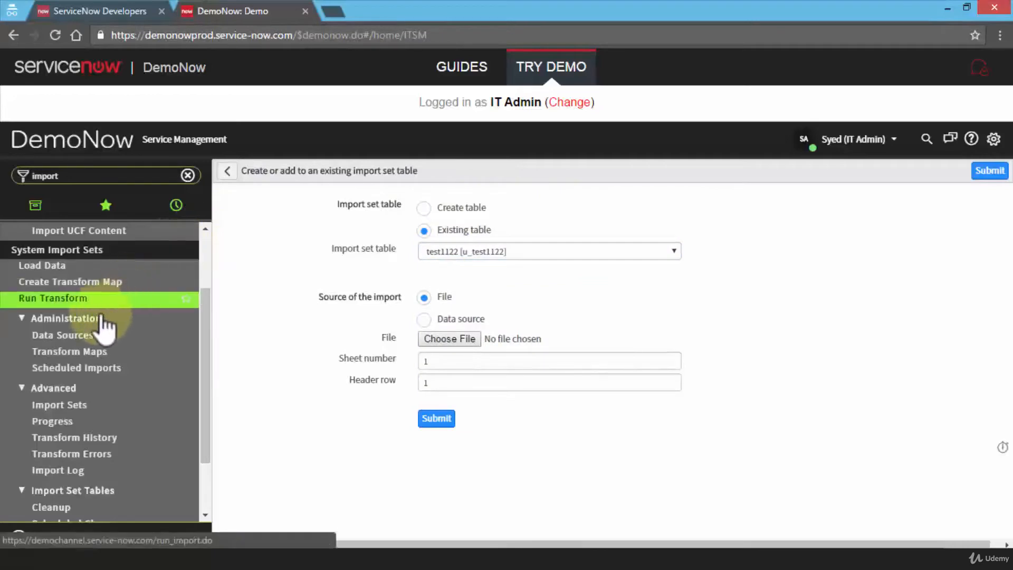
pyautogui.scroll(-3, 100, 330)
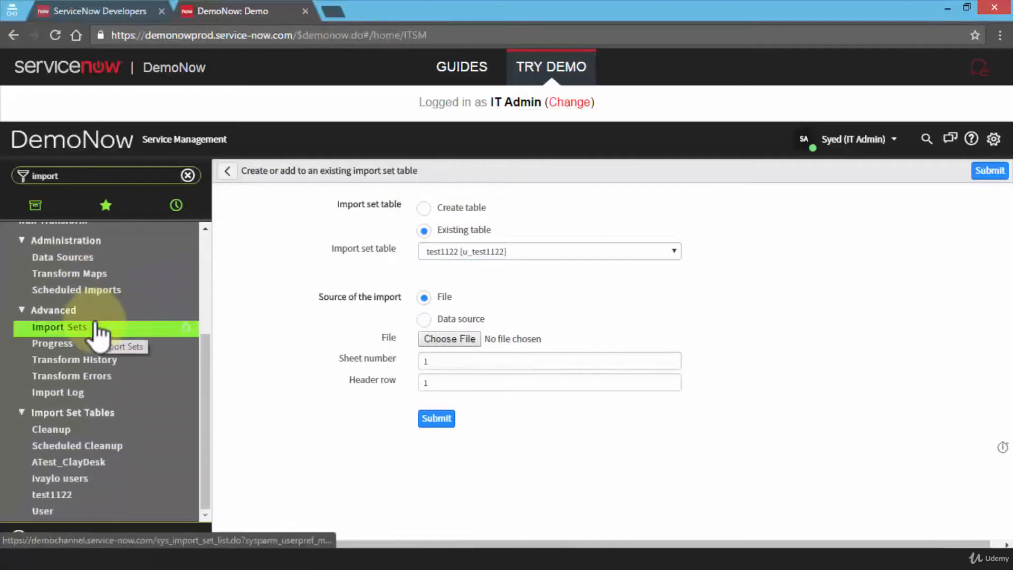
pyautogui.scroll(3, 137, 332)
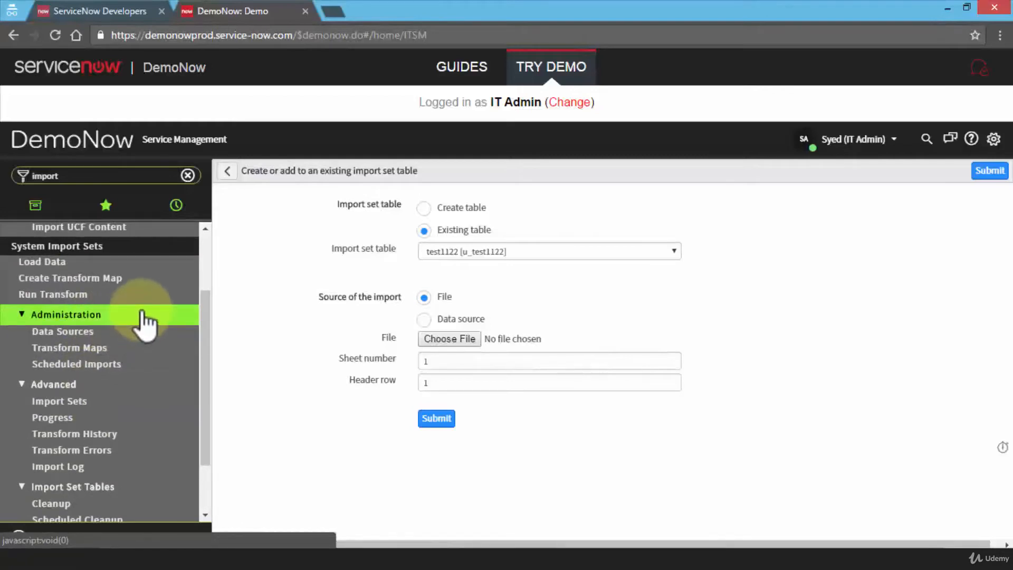
# Step: Filter the navigator for "report" and start creating a new report in the Reports application
pyautogui.scroll(4, 142, 322)
pyautogui.doubleClick(48, 177)
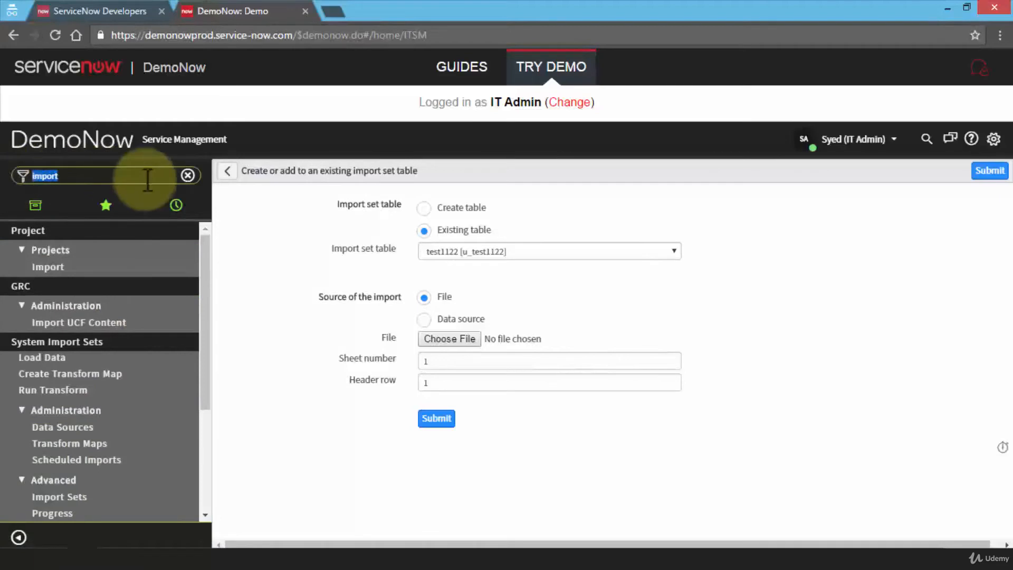
pyautogui.write('report')
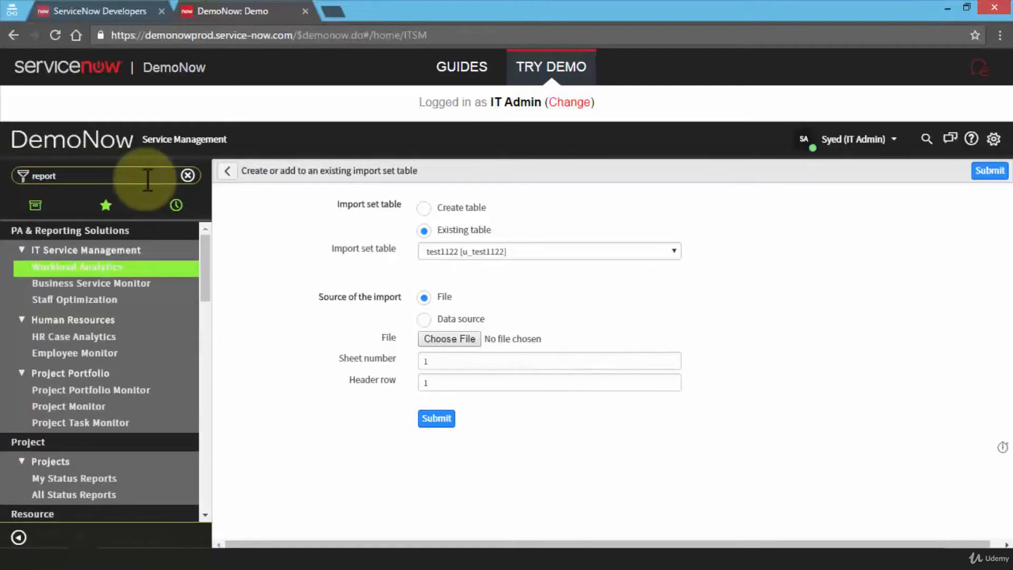
pyautogui.scroll(-2, 94, 367)
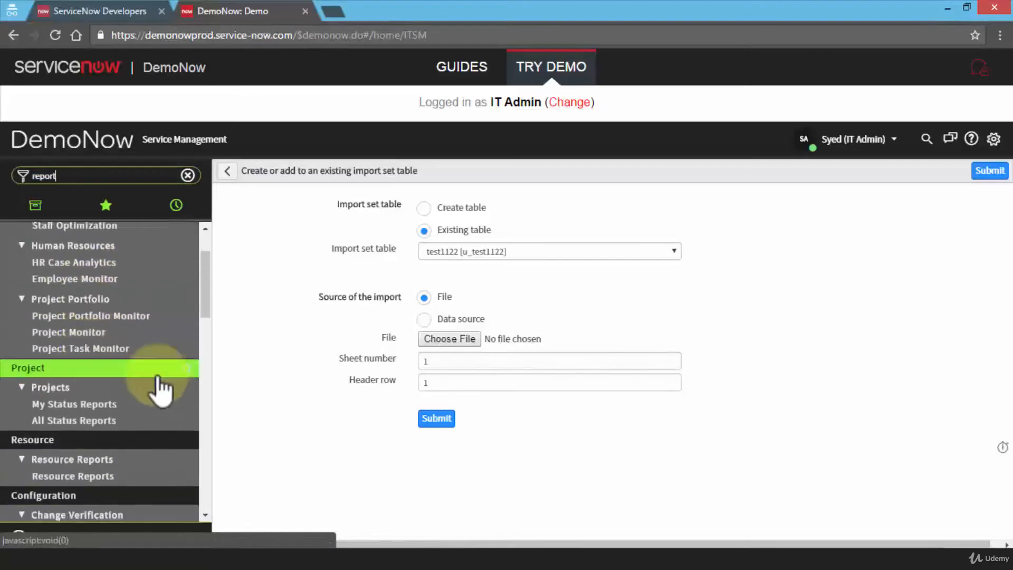
pyautogui.scroll(-5, 132, 388)
pyautogui.scroll(-5, 132, 388)
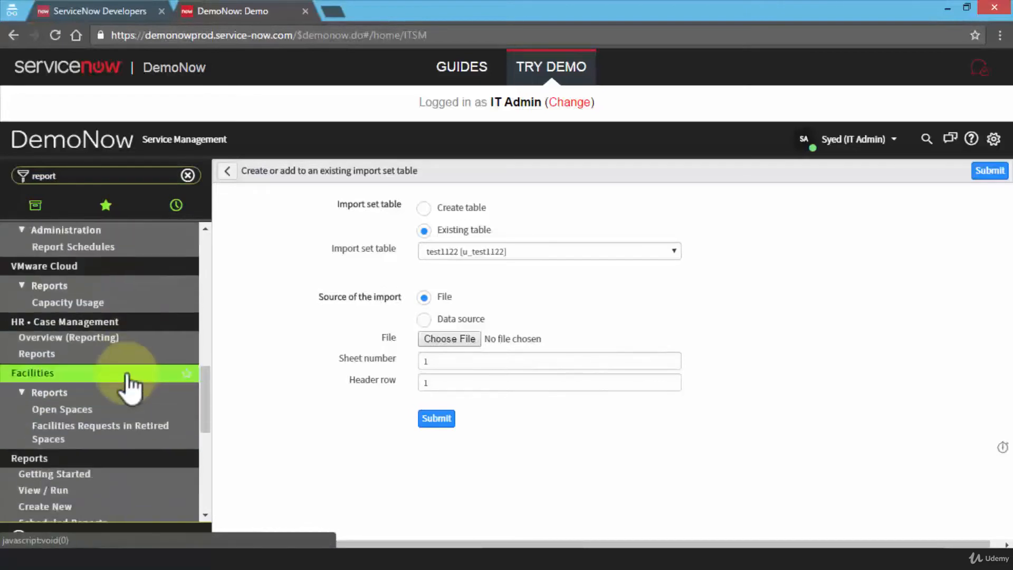
pyautogui.scroll(-3, 129, 387)
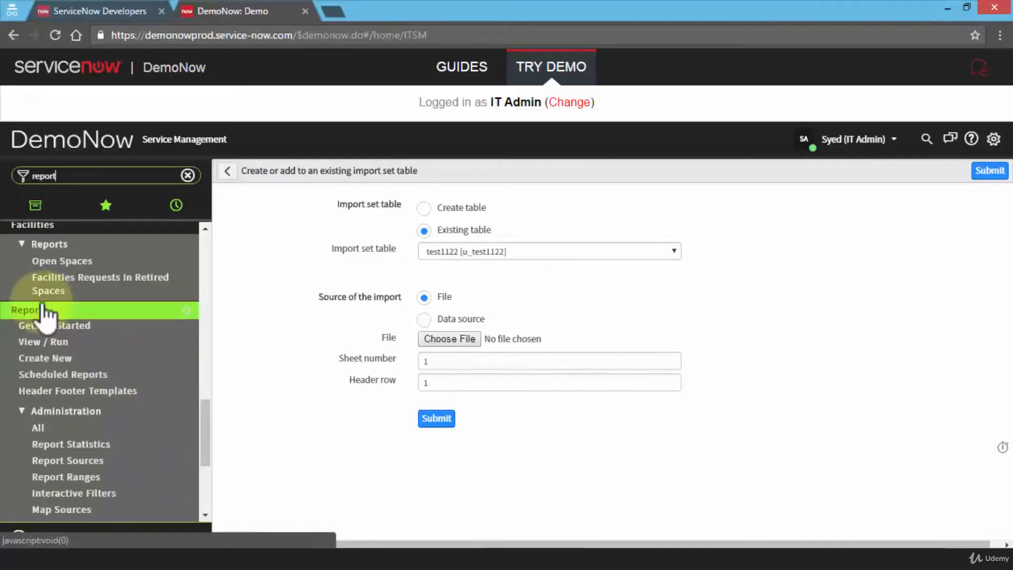
pyautogui.scroll(-2, 131, 316)
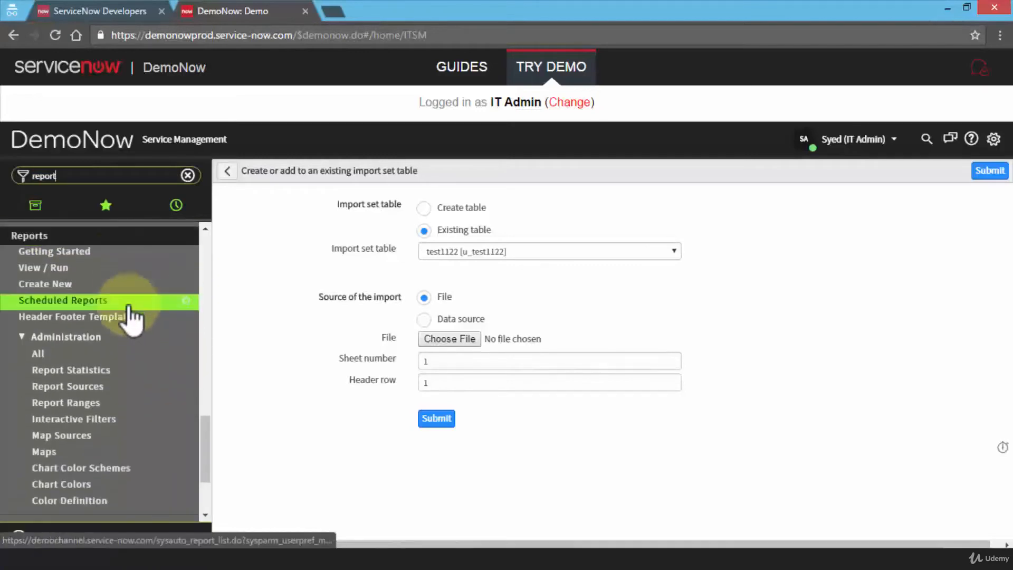
pyautogui.click(62, 285)
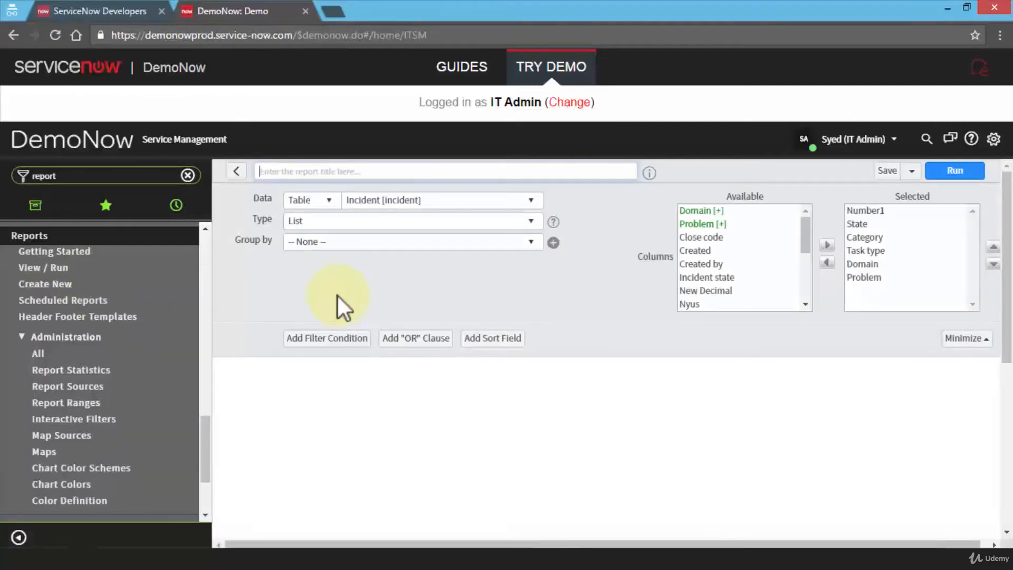
# Step: Title the new report A_MyReport
pyautogui.write('A_MyReport')
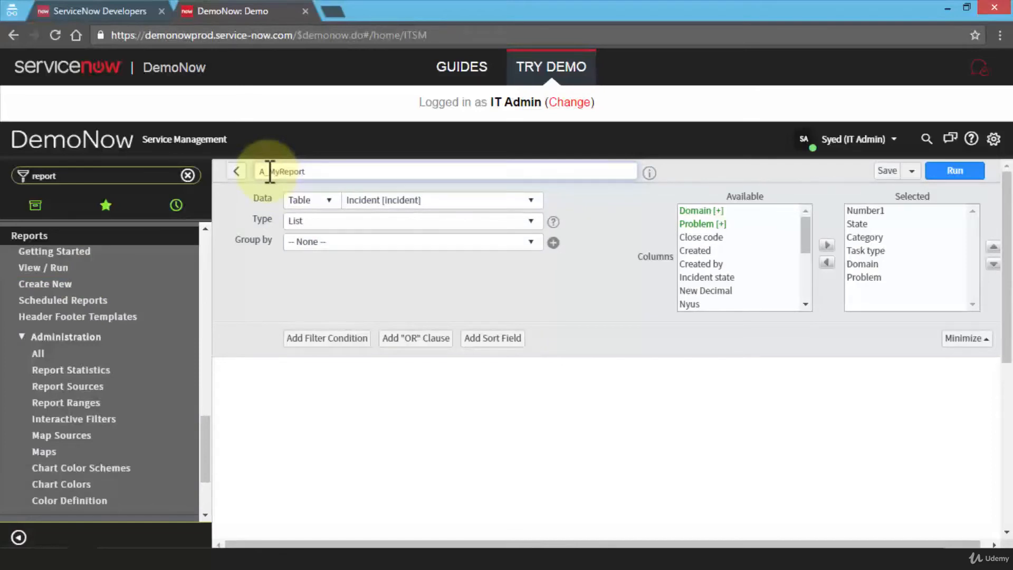
pyautogui.moveTo(315, 172); pyautogui.dragTo(243, 184)
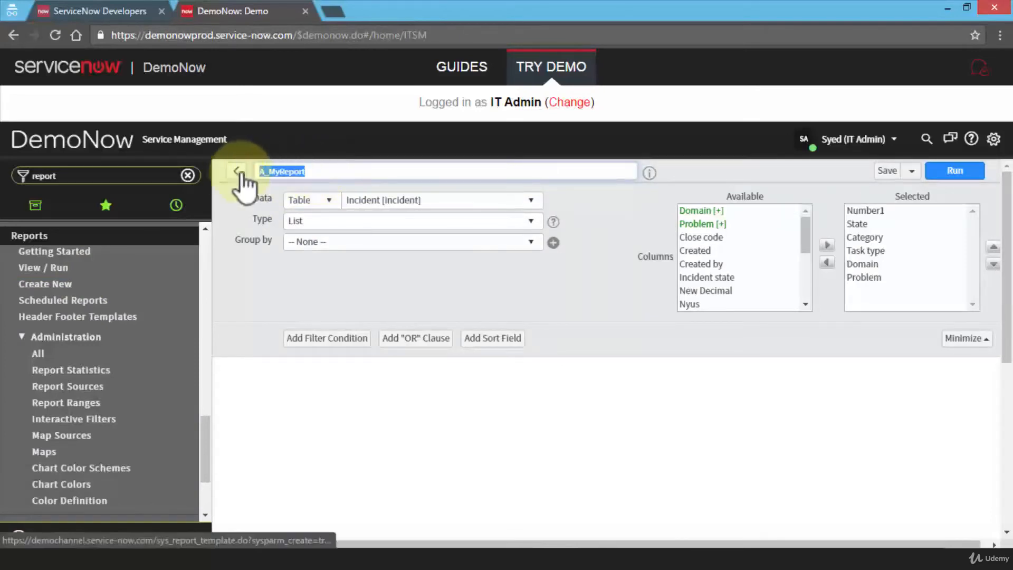
pyautogui.click(338, 171)
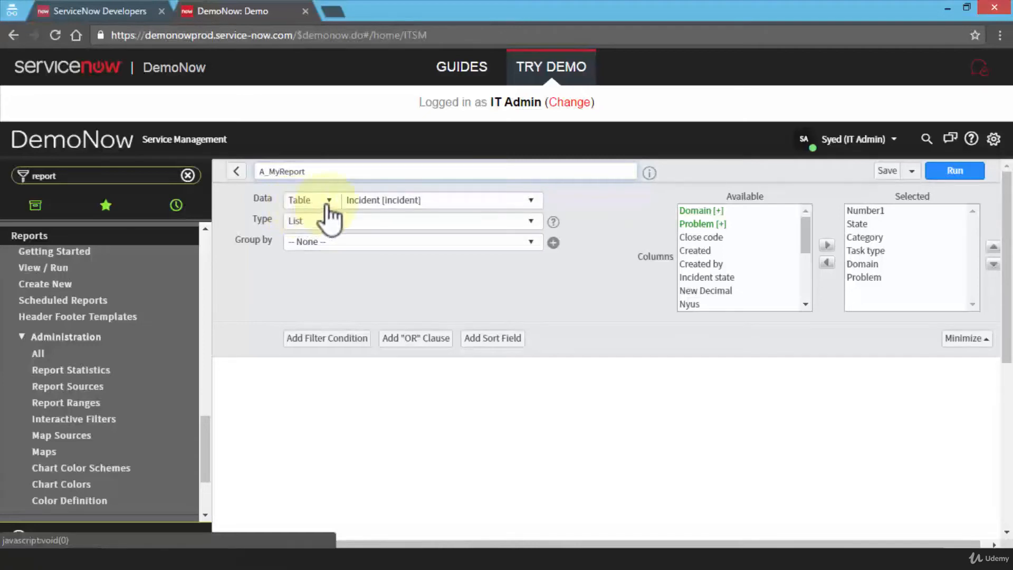
# Step: Review the data options for the report and look through the available tables, keeping the Incident table as the source
pyautogui.click(312, 200)
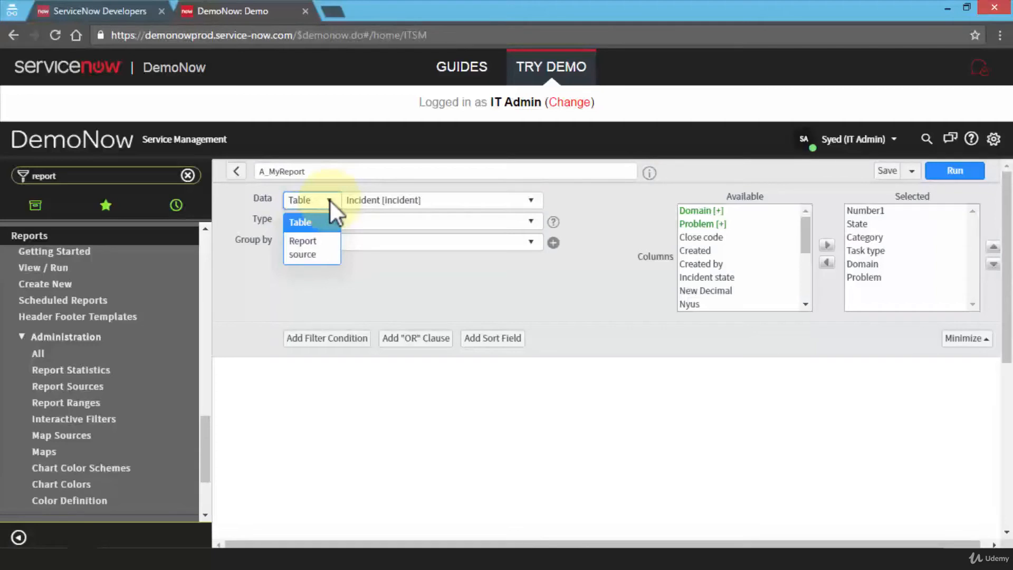
pyautogui.click(329, 199)
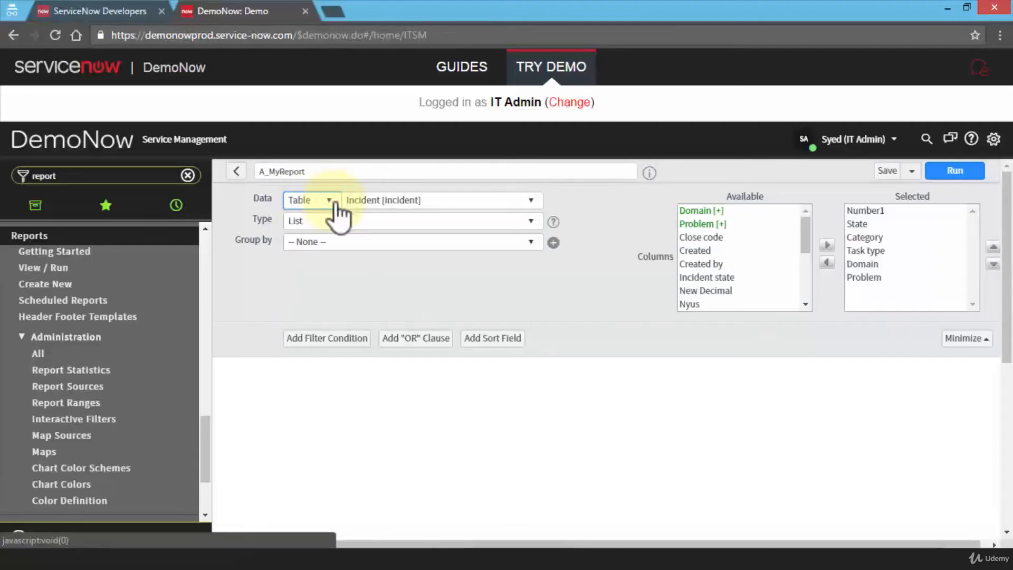
pyautogui.click(531, 200)
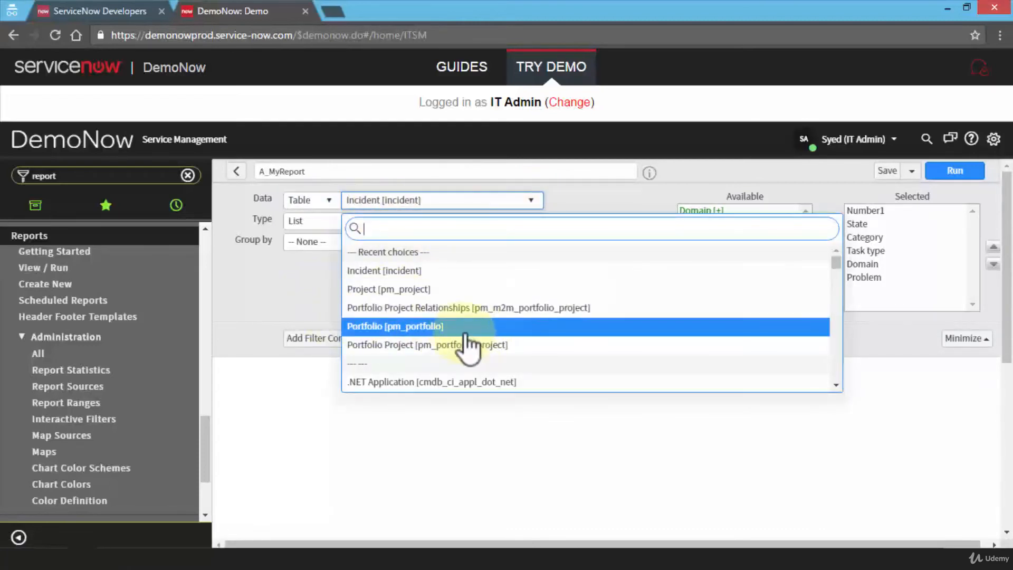
pyautogui.moveTo(839, 267); pyautogui.dragTo(840, 276)
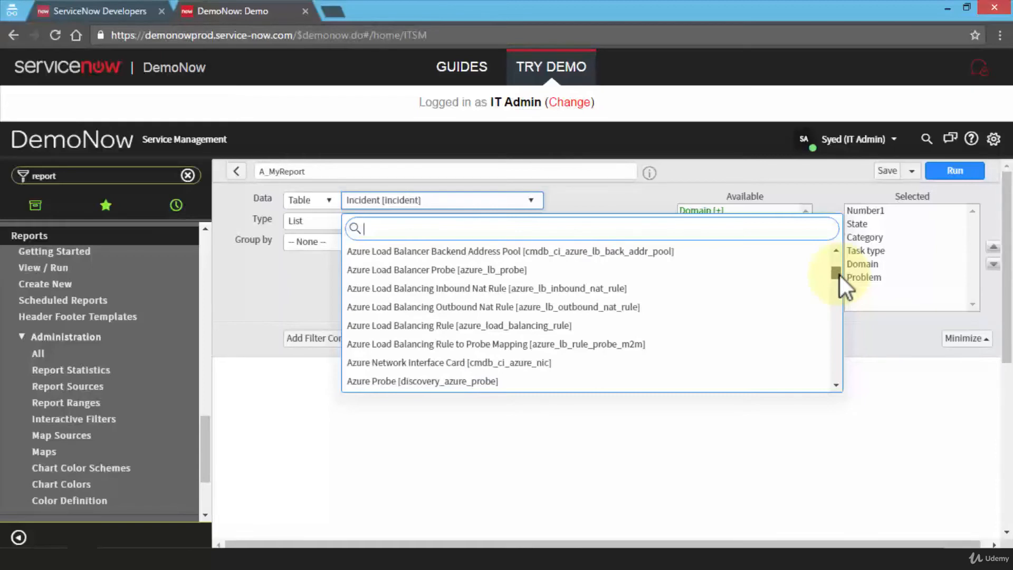
pyautogui.moveTo(840, 276); pyautogui.dragTo(839, 280)
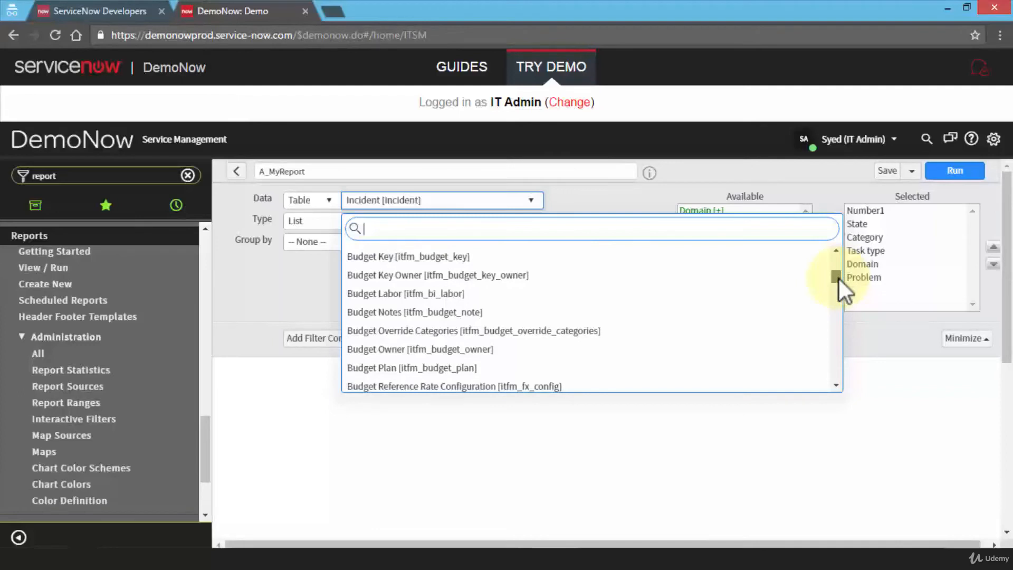
pyautogui.click(588, 194)
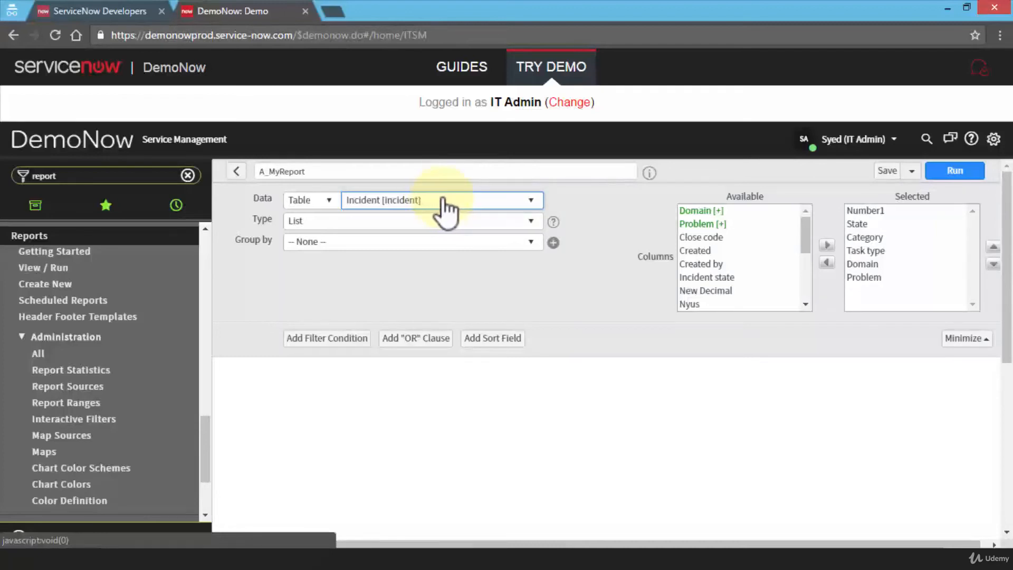
# Step: Look through the available report types, from lists to pies and dials, keeping the List type
pyautogui.click(497, 220)
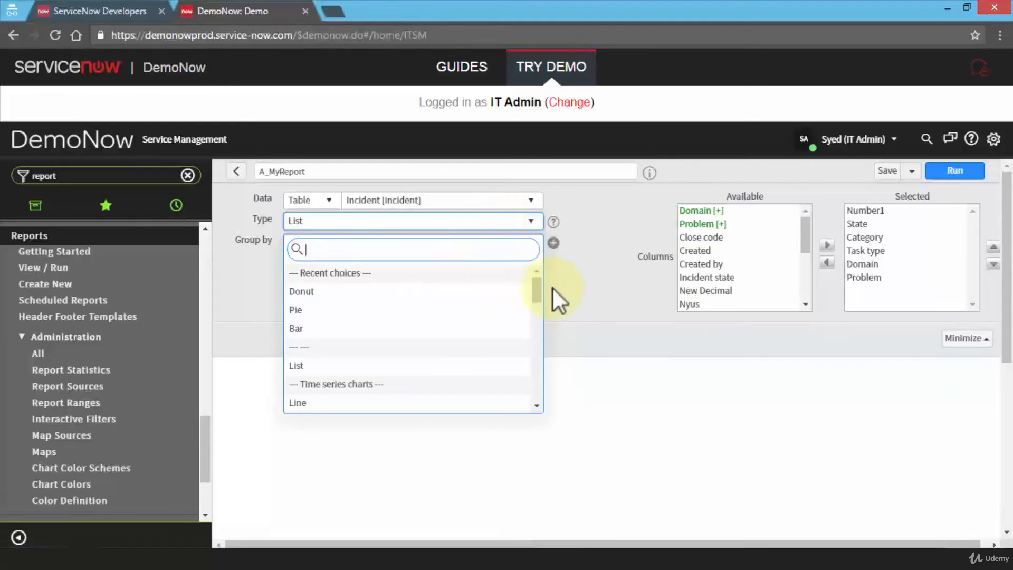
pyautogui.moveTo(534, 287); pyautogui.dragTo(543, 336)
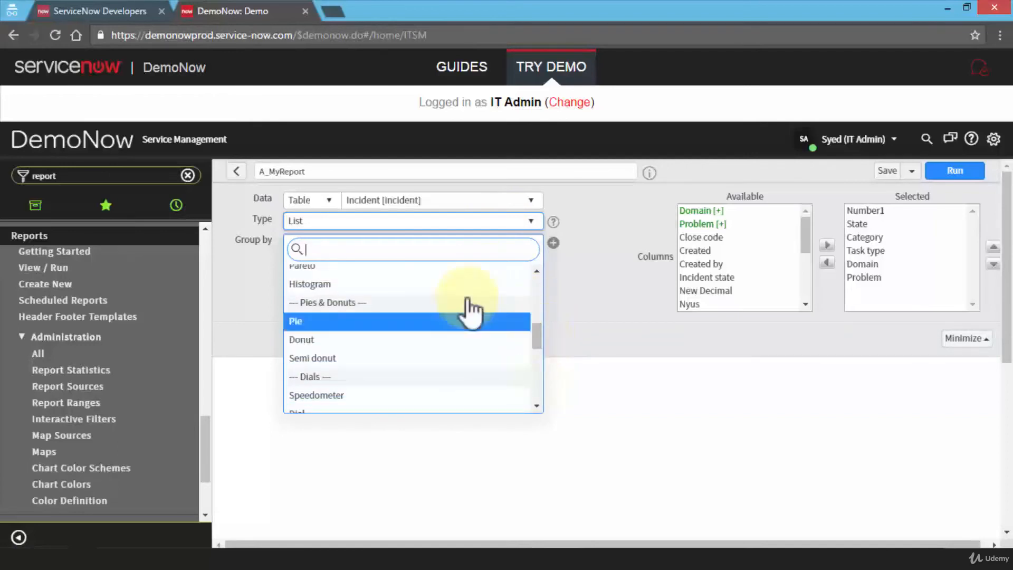
pyautogui.click(242, 292)
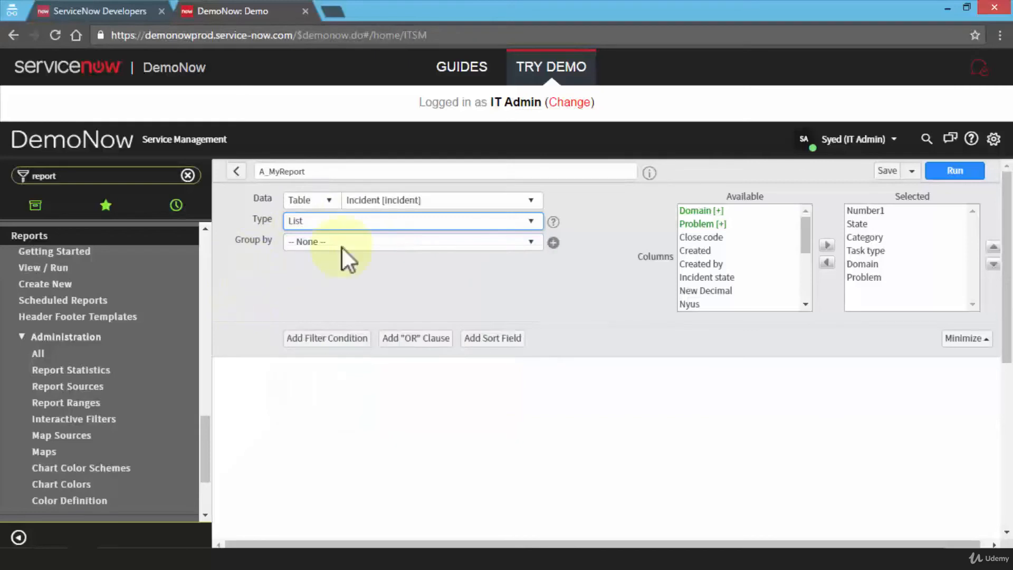
# Step: Group the report by Incident state, check the available columns and run the report
pyautogui.click(477, 240)
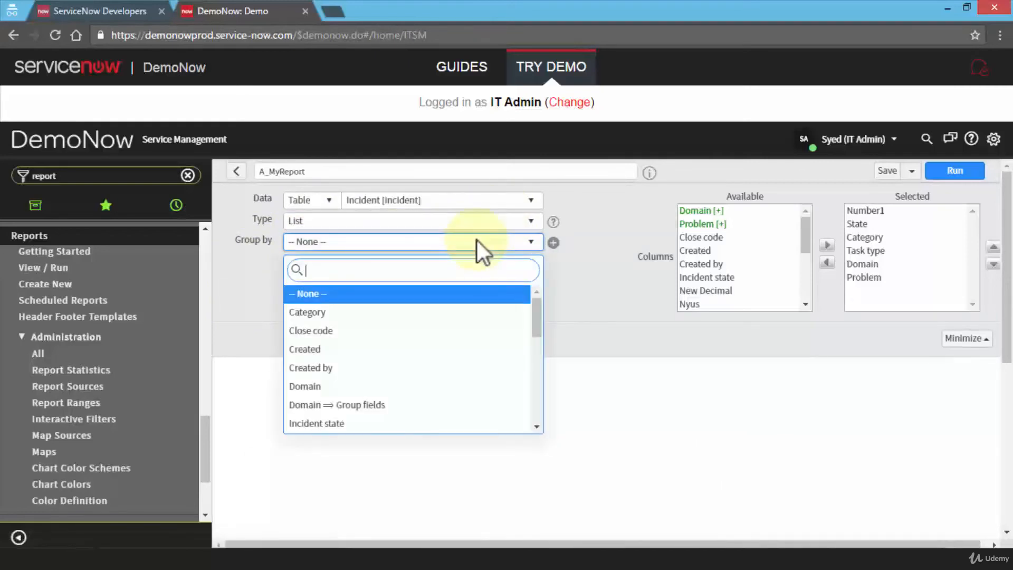
pyautogui.click(398, 425)
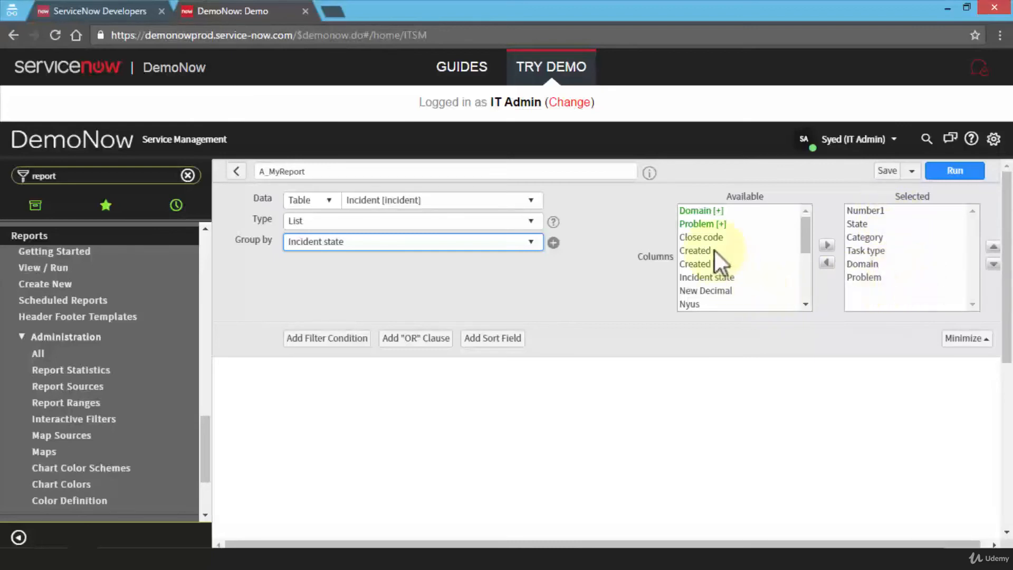
pyautogui.moveTo(807, 245); pyautogui.dragTo(809, 299)
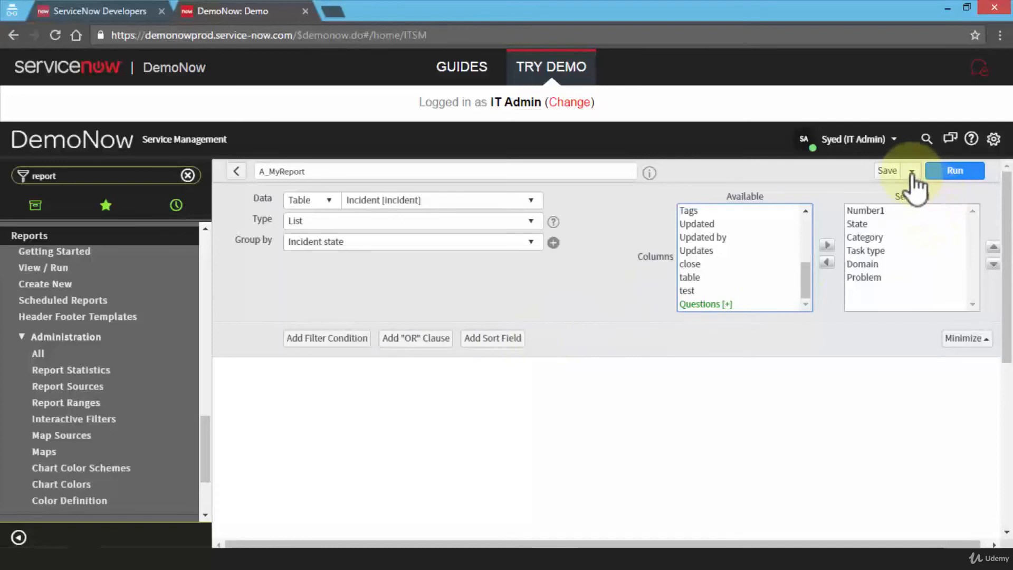
pyautogui.click(959, 173)
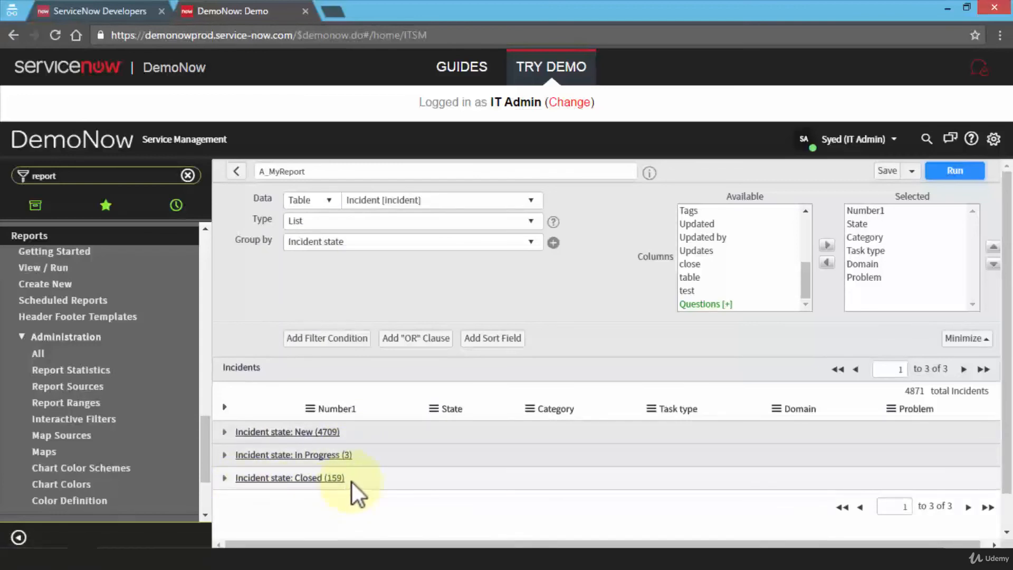
# Step: Open the Closed incident state group from the report results and review the view, filter and grouping options of its list
pyautogui.click(287, 477)
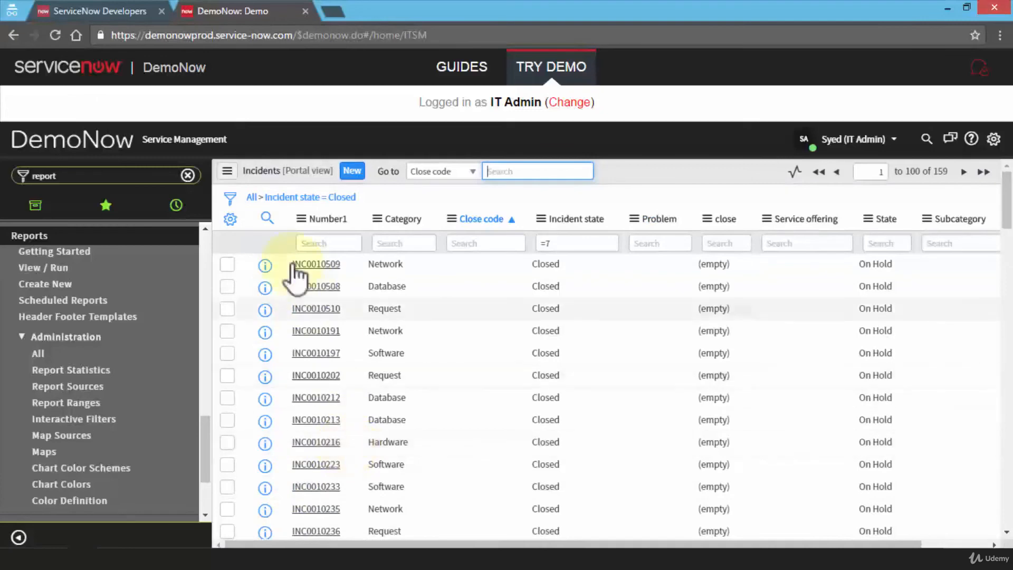
pyautogui.click(226, 171)
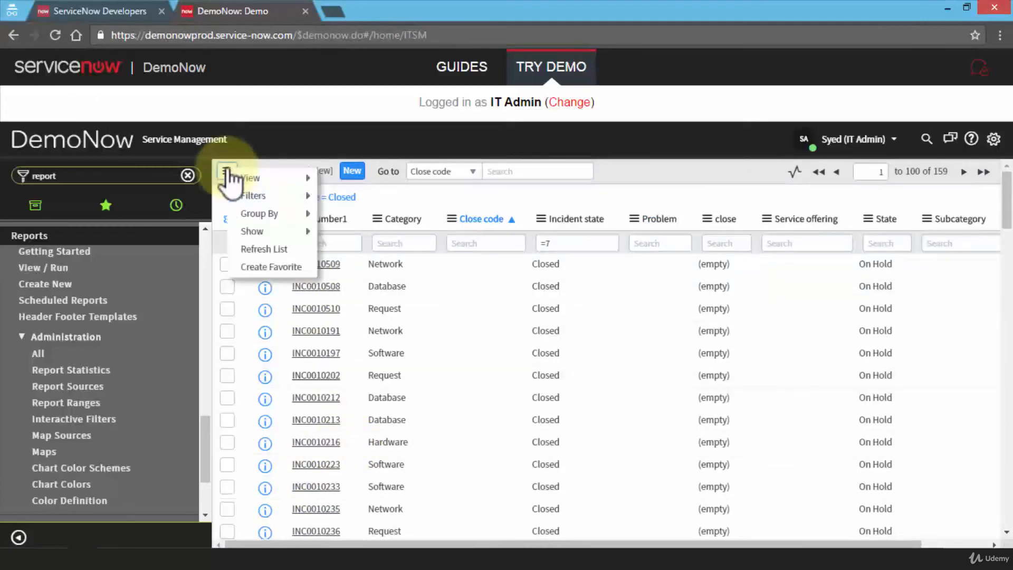
pyautogui.moveTo(259, 182)
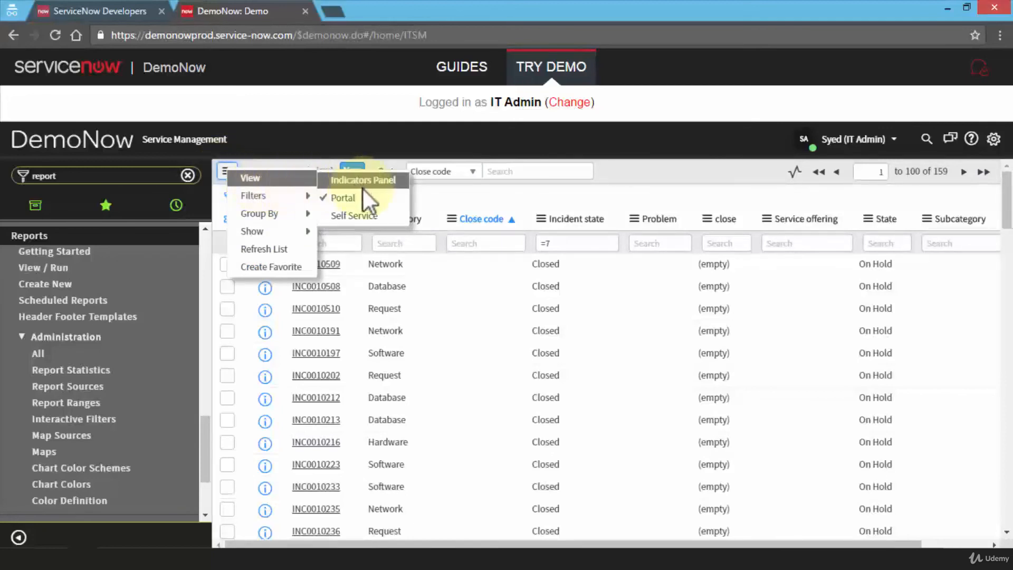
pyautogui.moveTo(285, 199)
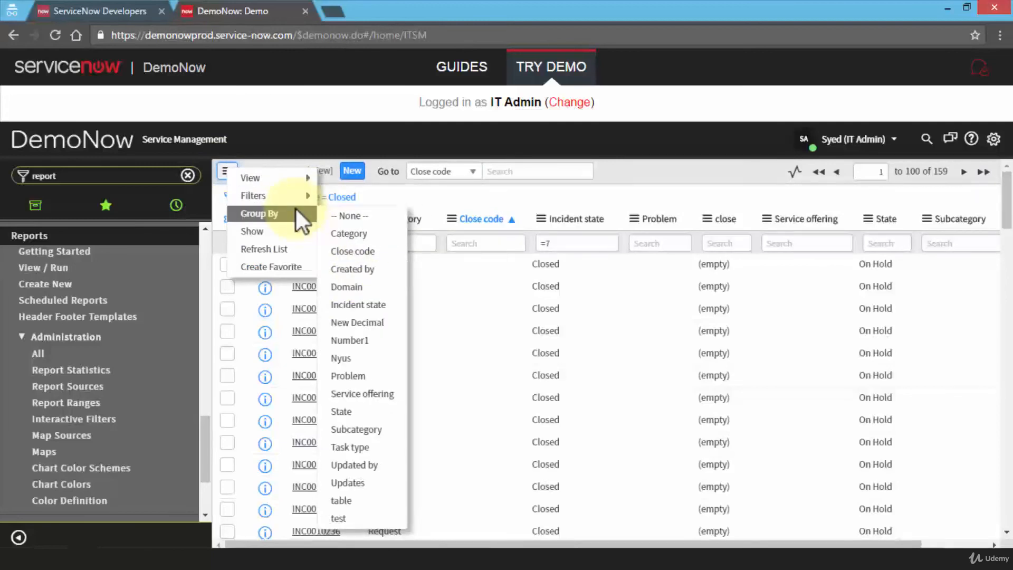
pyautogui.moveTo(301, 228)
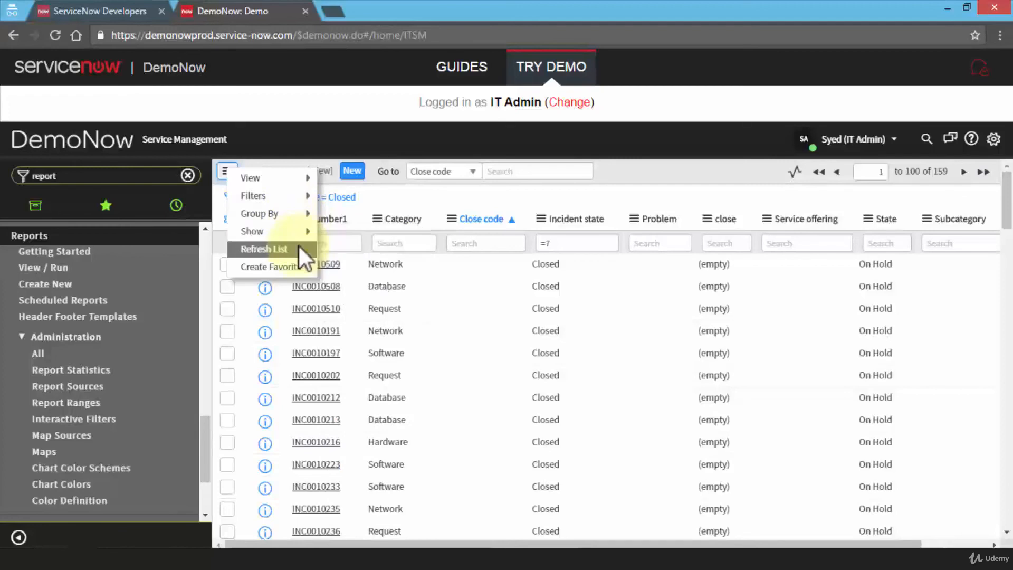
pyautogui.click(457, 200)
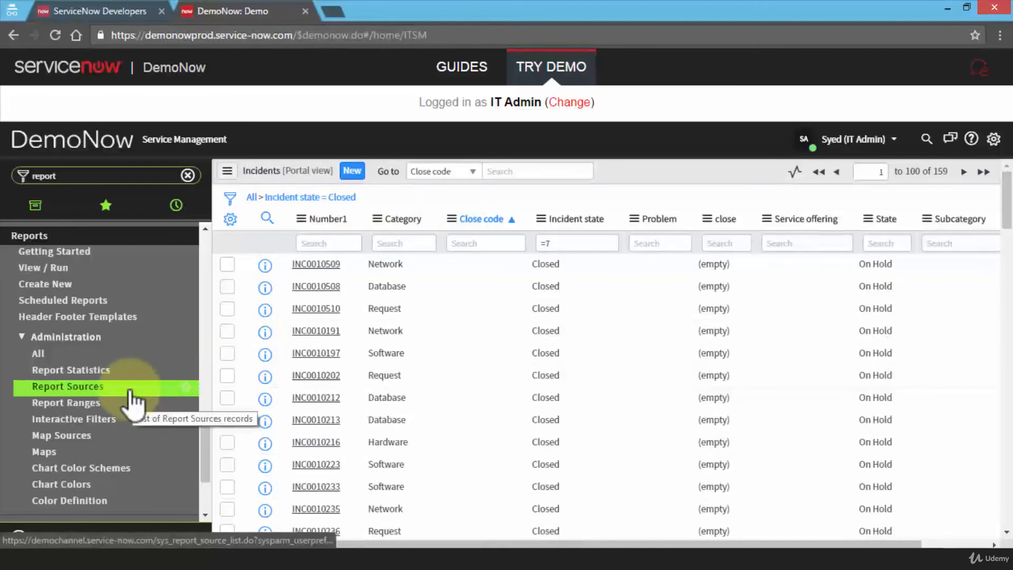
# Step: Open the View / Run page of the Reports application
pyautogui.click(57, 270)
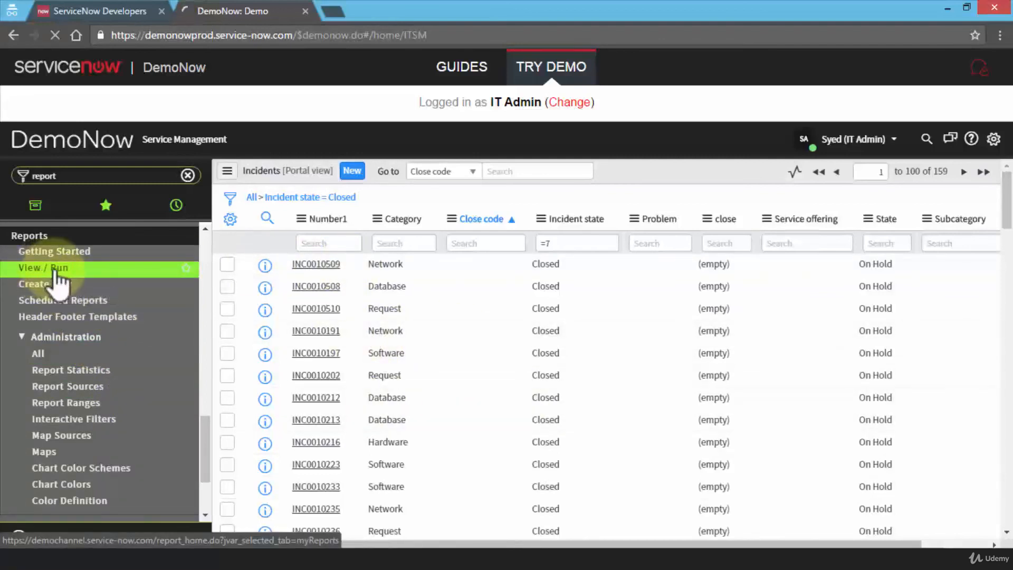